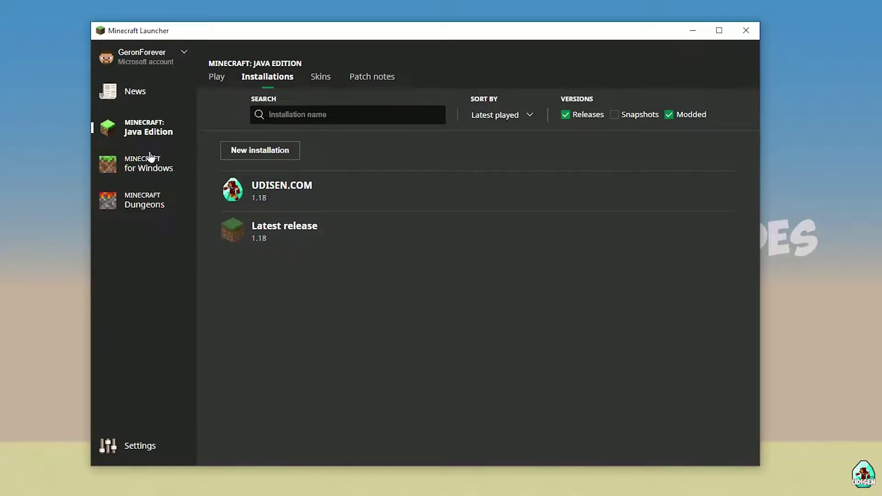
click(148, 161)
click(135, 91)
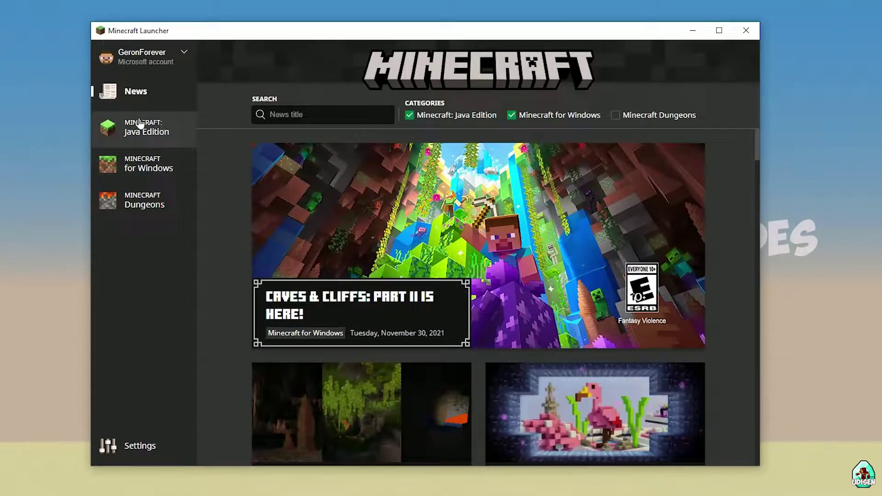
click(162, 132)
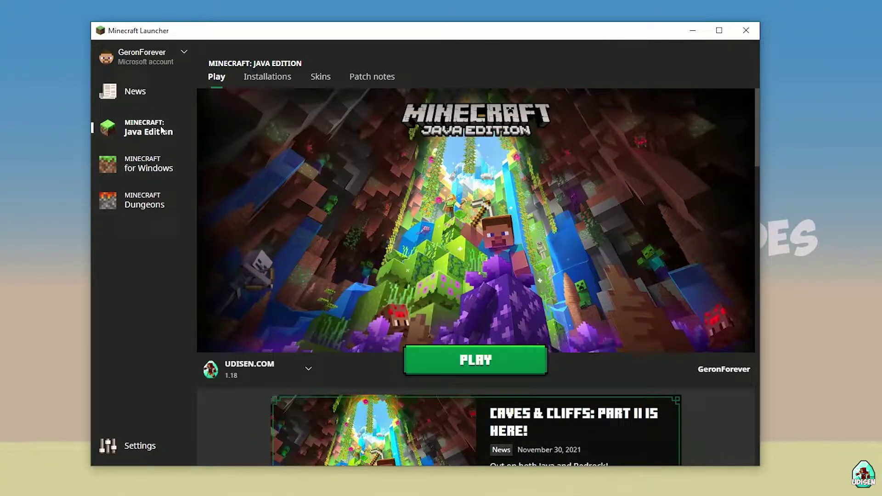
click(280, 79)
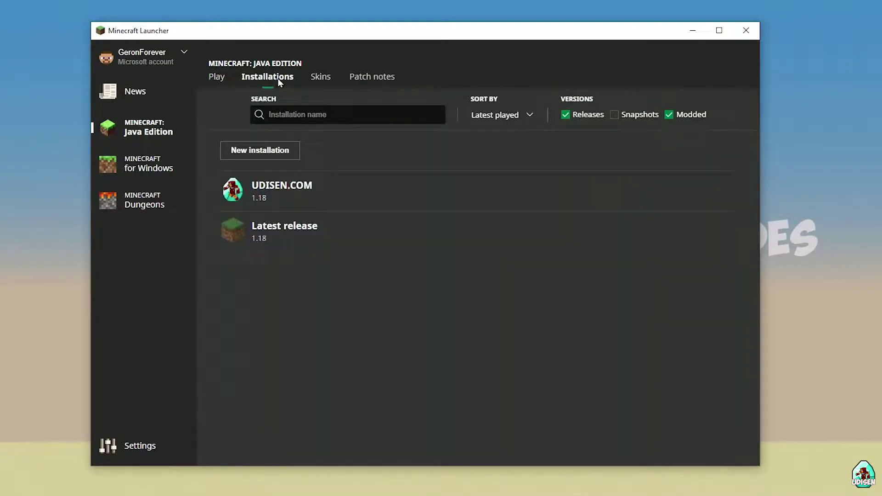
click(265, 152)
click(348, 157)
text(jn)
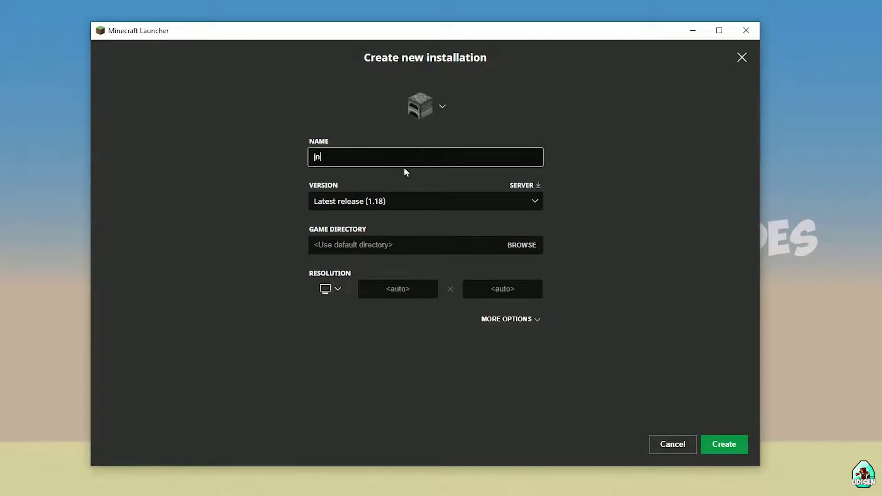
text(ghnmghngnhgn)
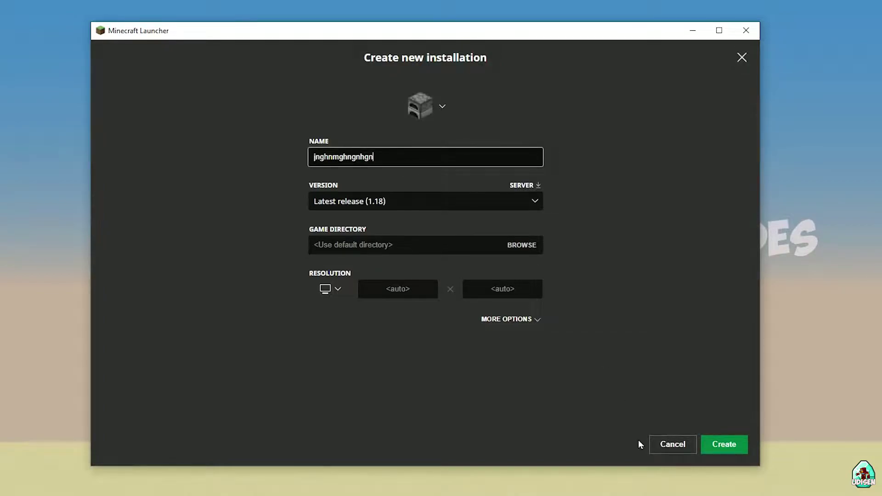
click(693, 447)
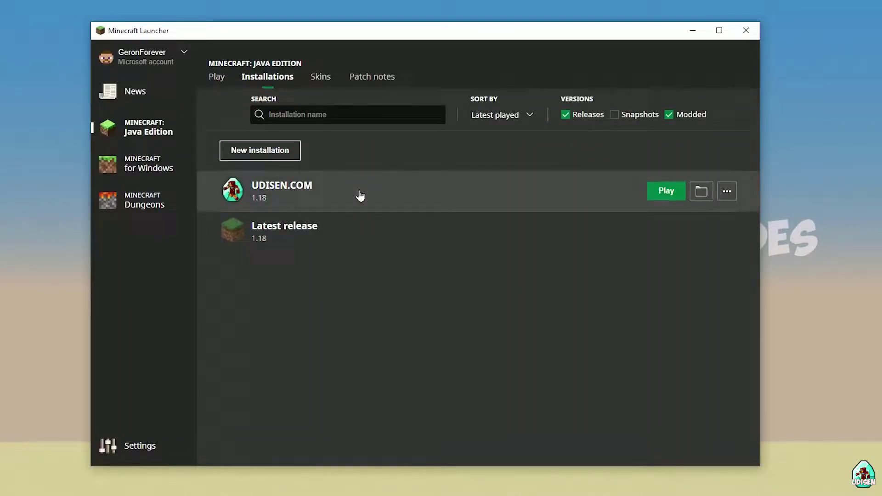
Edit the UDISEN.COM installation and try release 1.16.5-forge-36.2.8 as its version
click(317, 193)
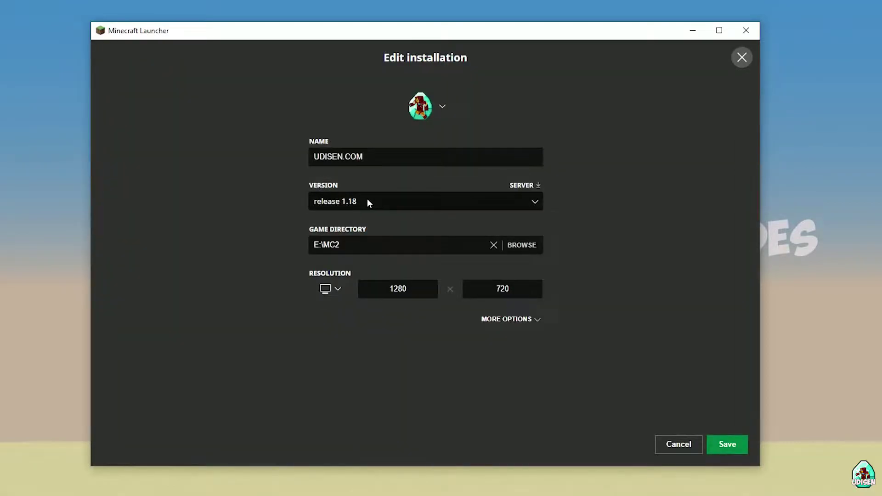
click(367, 201)
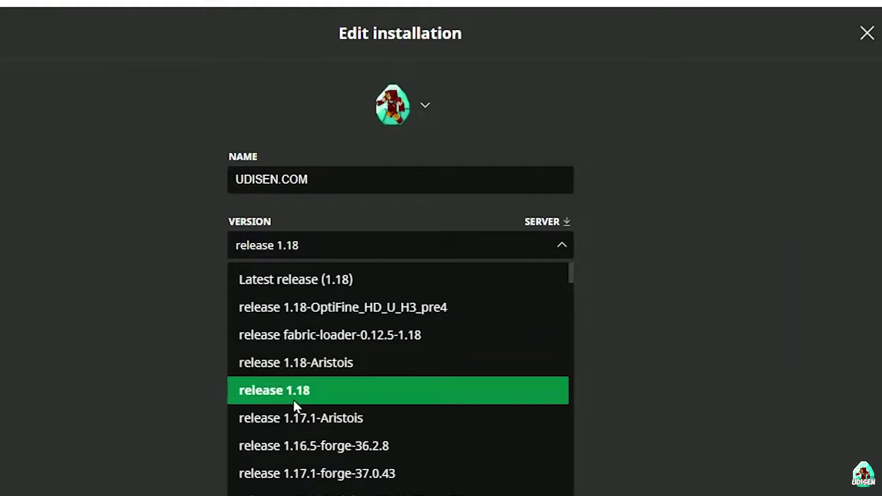
click(354, 305)
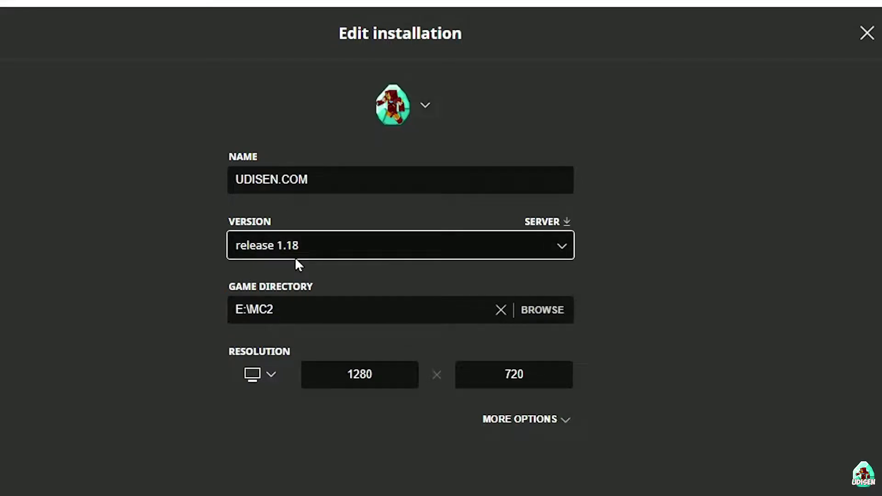
click(308, 242)
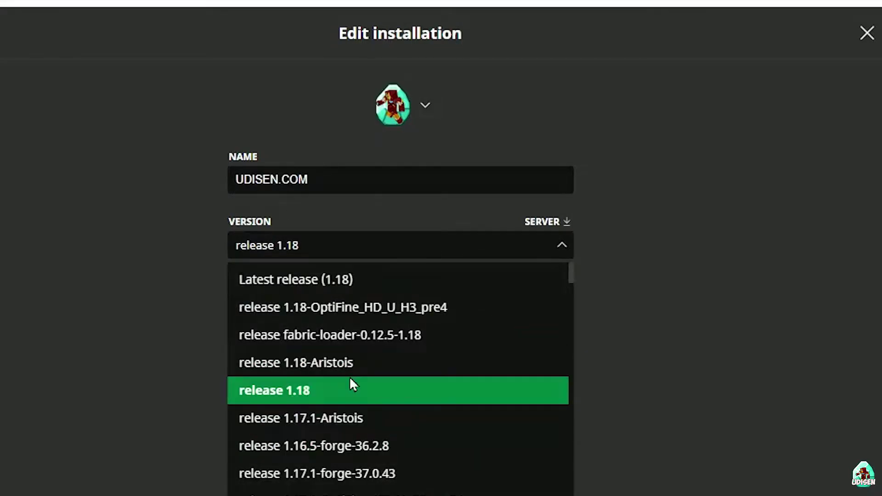
scroll(384, 340, down, 2)
click(384, 334)
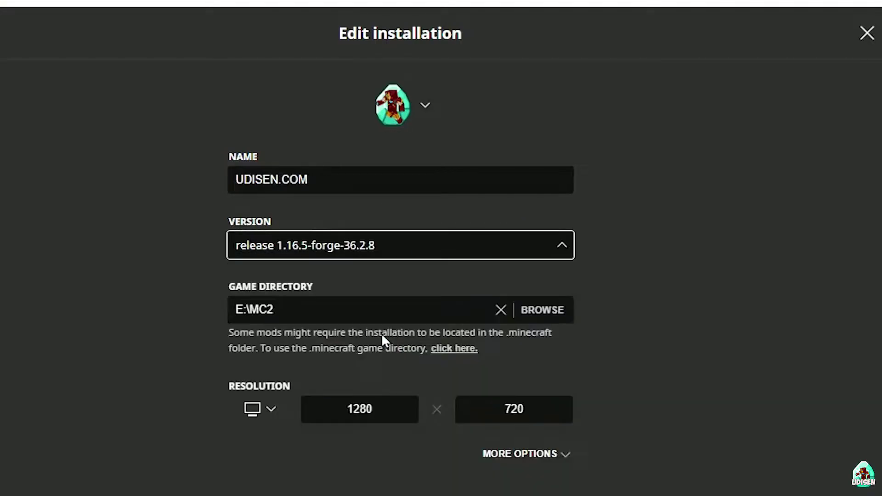
Try pending 1.18_experimental-snapshot-4, then set the version back to release 1.18 and save
click(360, 254)
scroll(349, 372, down, 4)
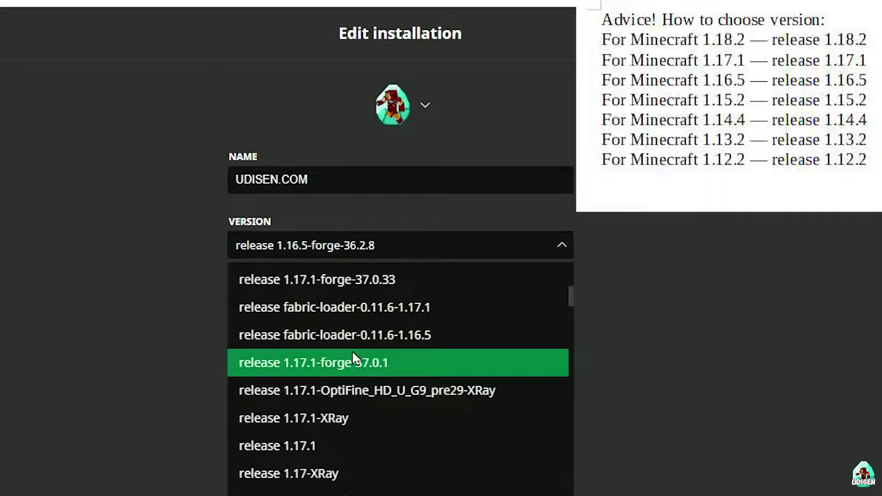
scroll(357, 361, up, 2)
click(369, 379)
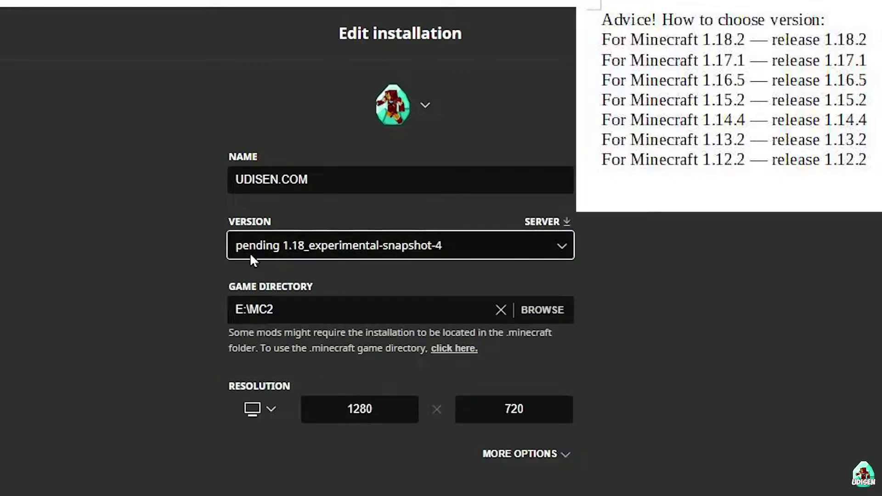
click(437, 244)
scroll(410, 326, up, 3)
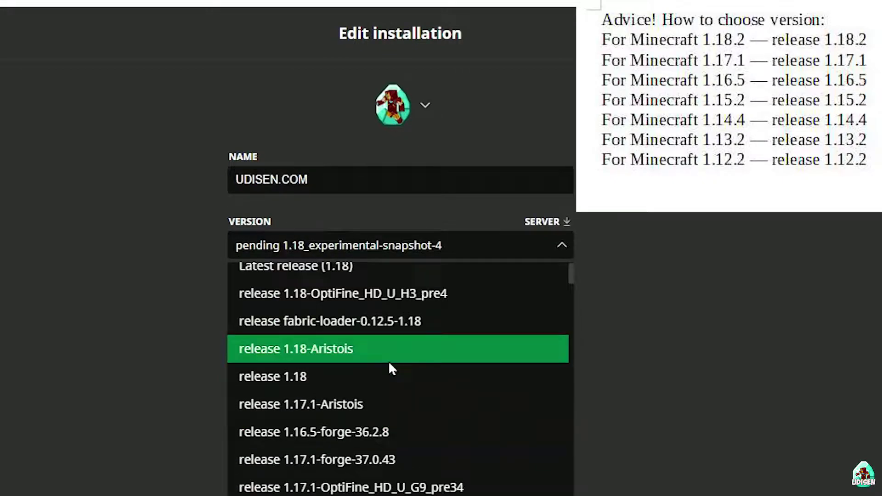
click(388, 367)
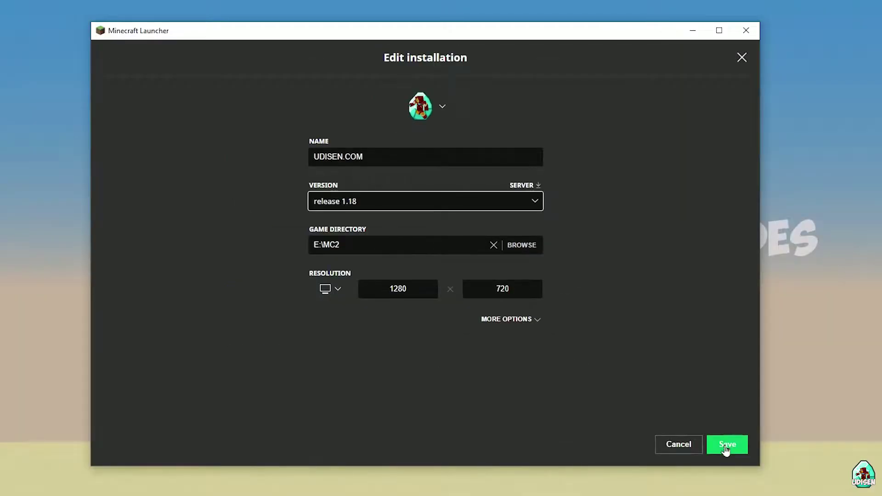
click(727, 445)
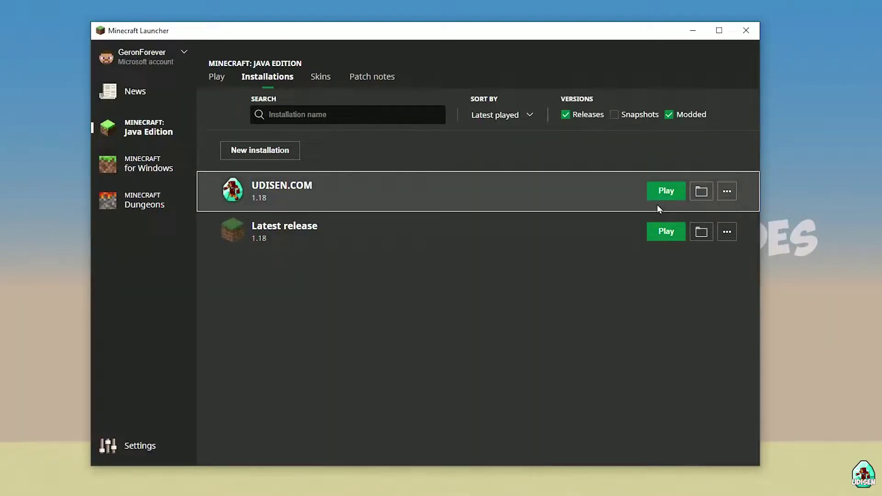
Launch the UDISEN.COM installation
click(665, 191)
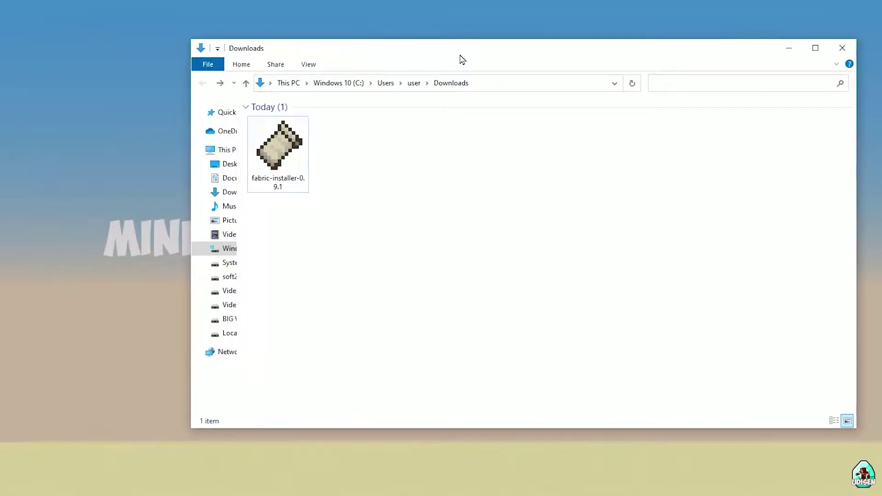
Run the Fabric installer with Minecraft 1.18.2, Loader 0.13.3 and Create profile ticked, then install
double_click(288, 147)
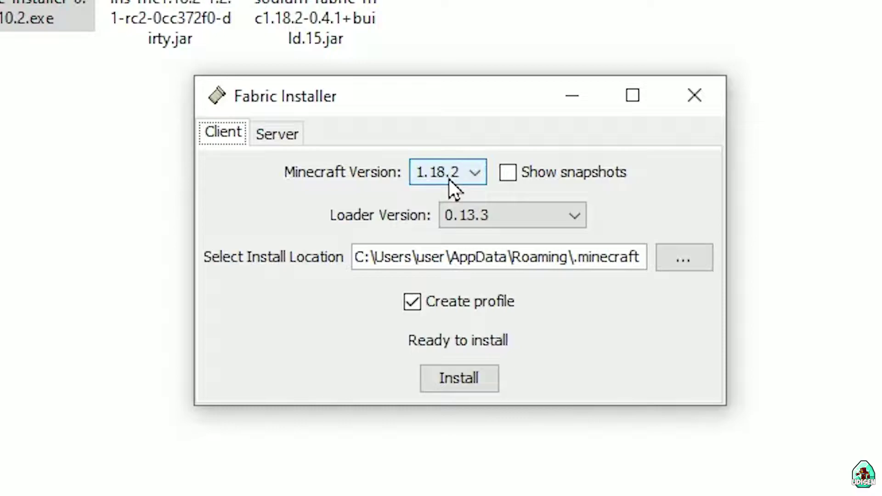
click(475, 173)
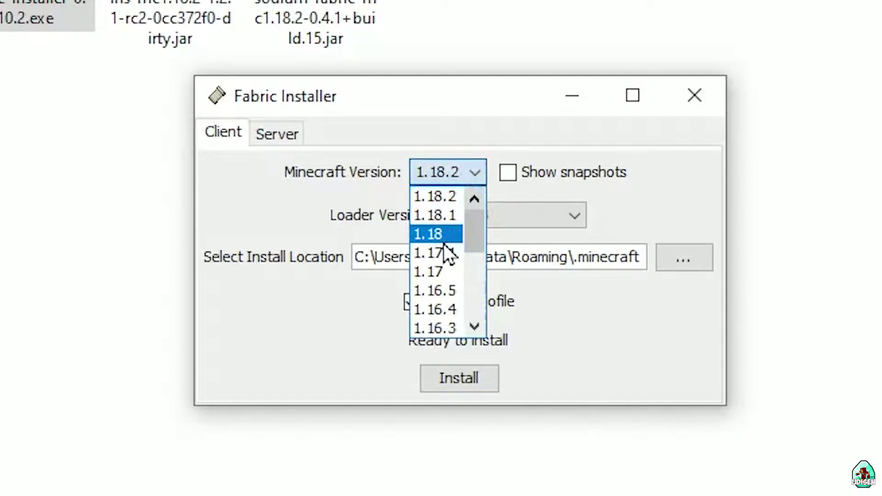
click(439, 202)
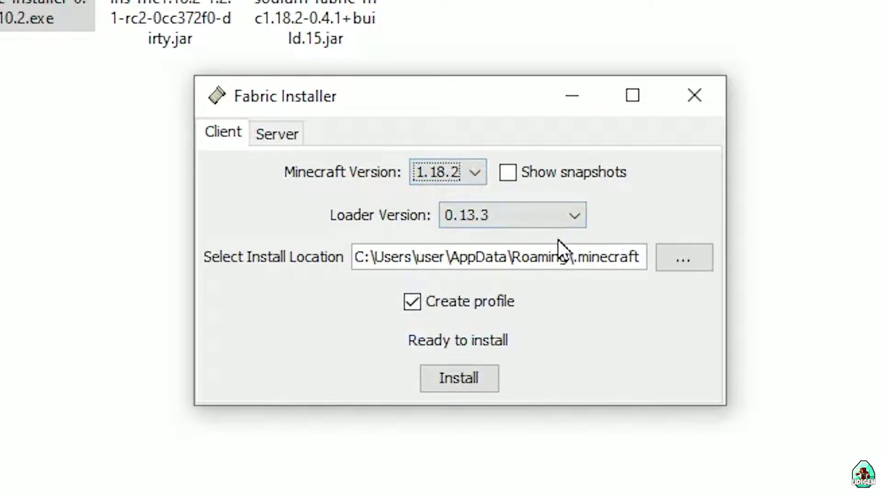
click(543, 216)
click(543, 216)
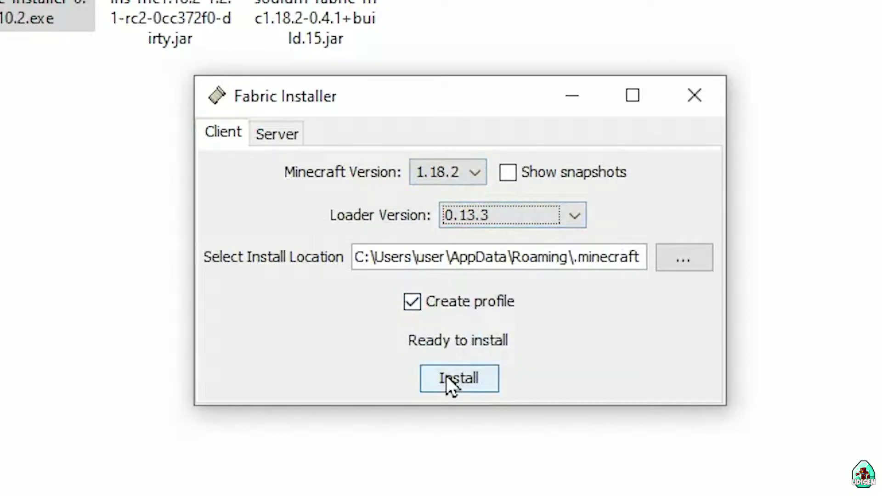
click(455, 302)
click(457, 305)
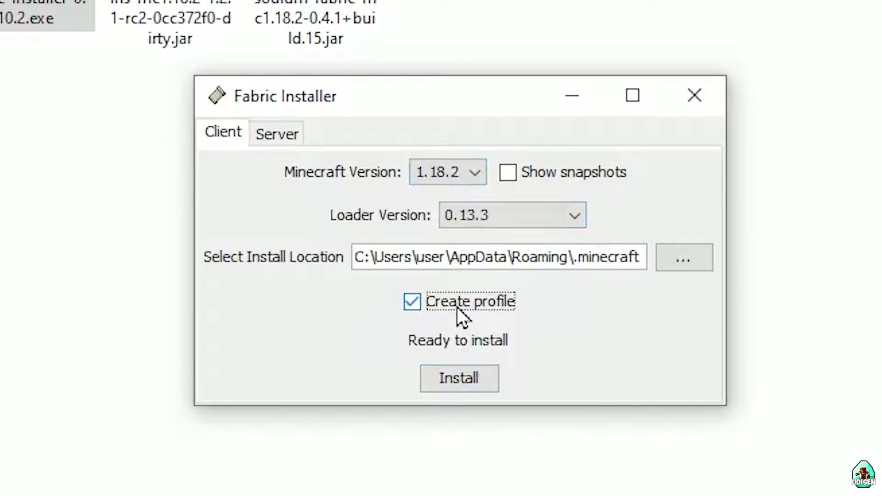
click(462, 377)
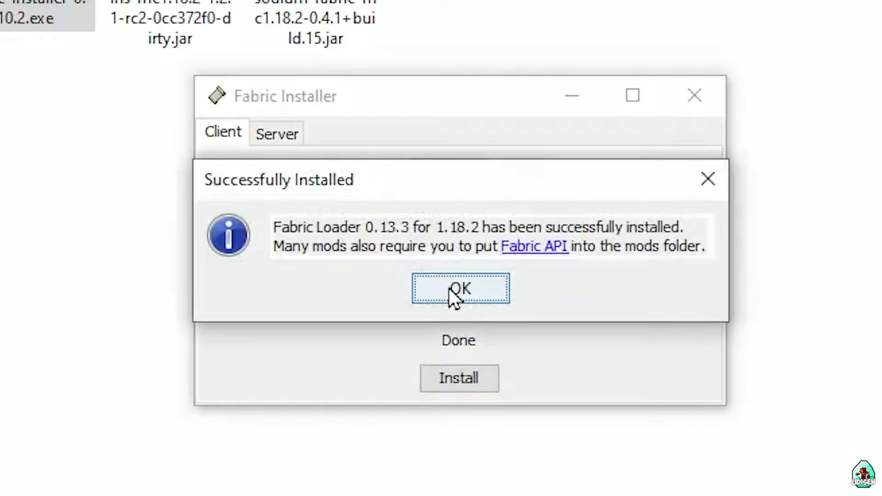
click(449, 288)
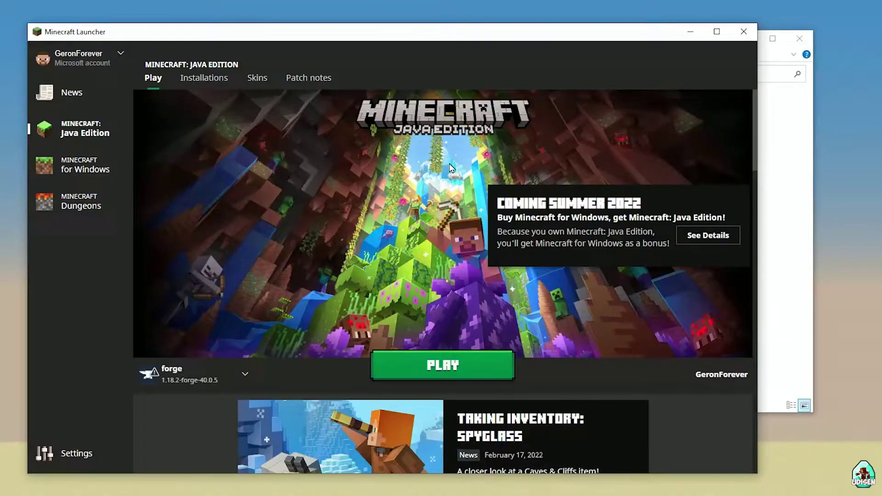
Show Java Edition installations with modded ones included and inspect the fabric-loader-1.18.2 profile without changes
click(87, 166)
click(85, 128)
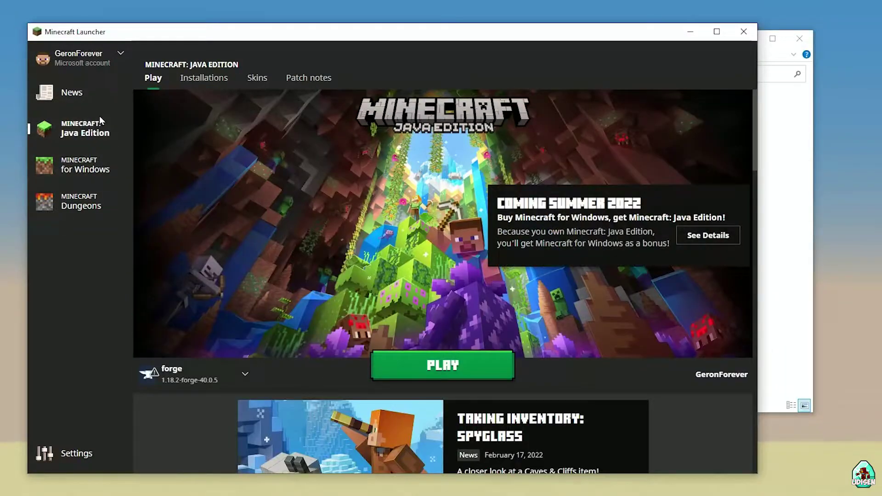
click(188, 79)
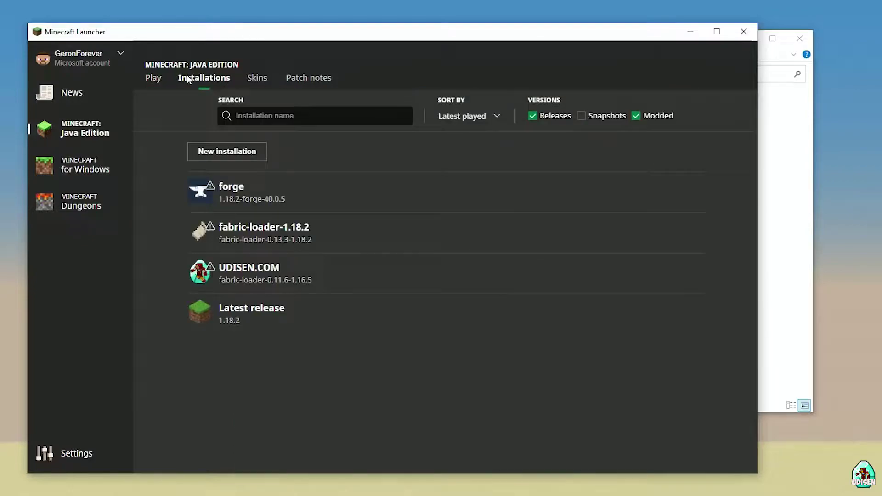
click(649, 116)
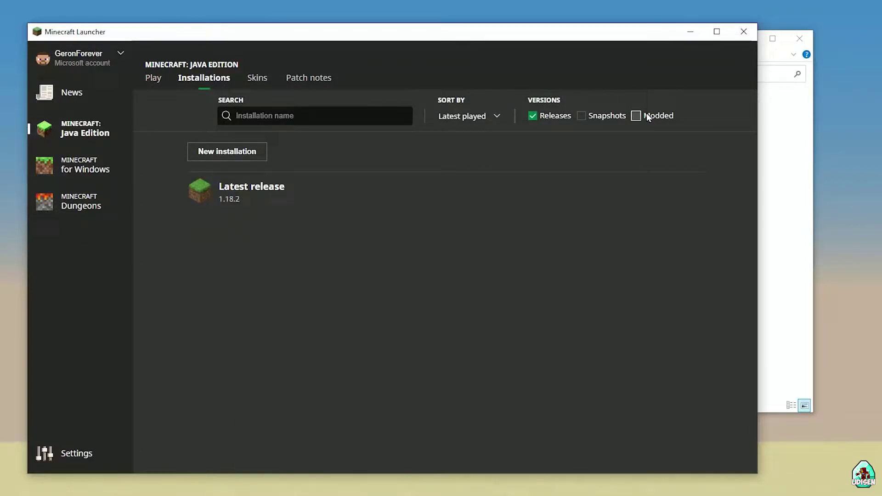
click(654, 117)
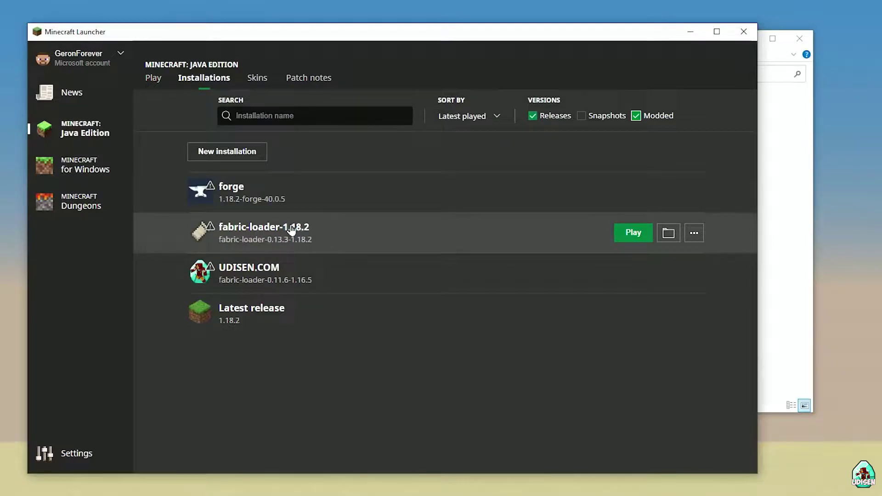
click(327, 228)
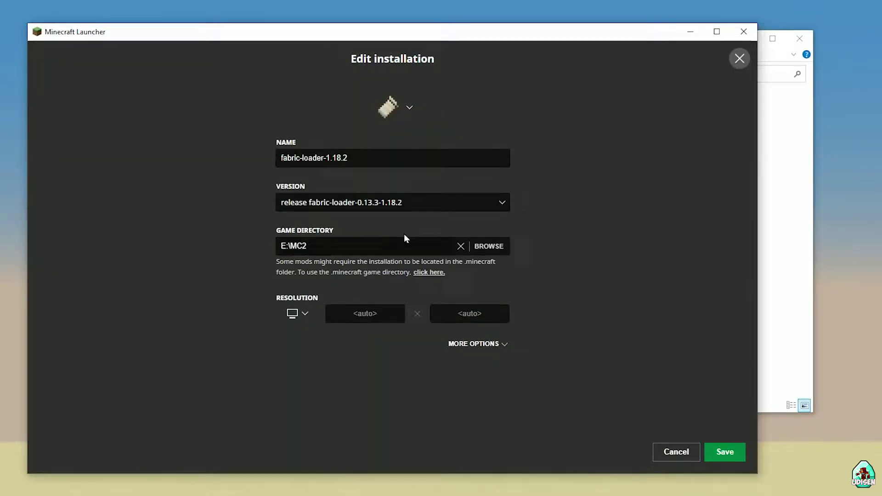
click(676, 452)
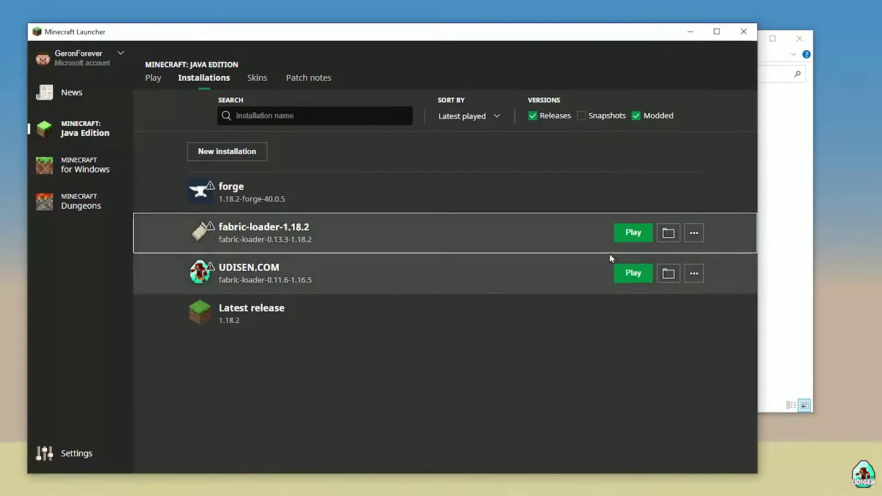
Open the E:\MC2 game folder beside the downloads window and enter its mods folder
click(669, 234)
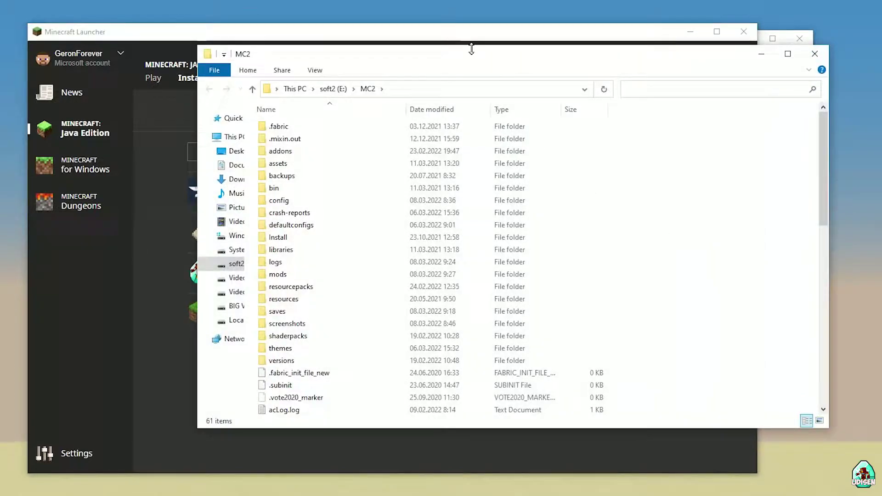
drag(471, 49, 322, 37)
click(752, 63)
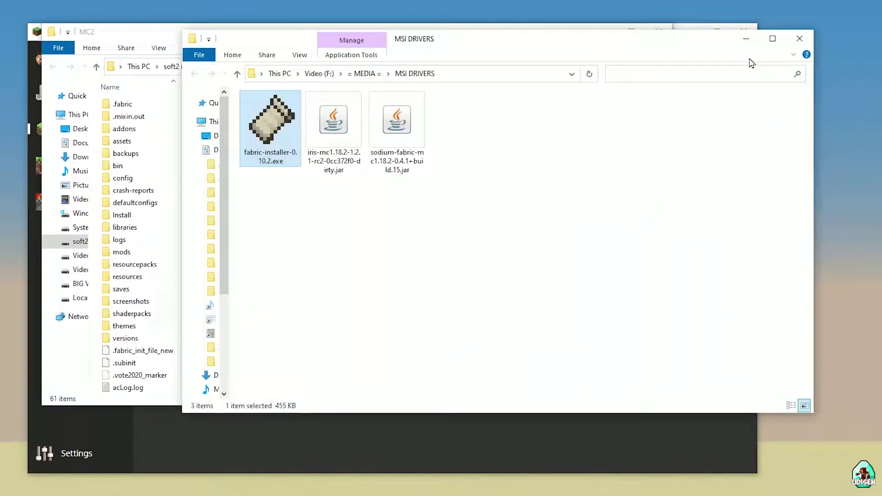
drag(535, 52, 842, 49)
click(109, 265)
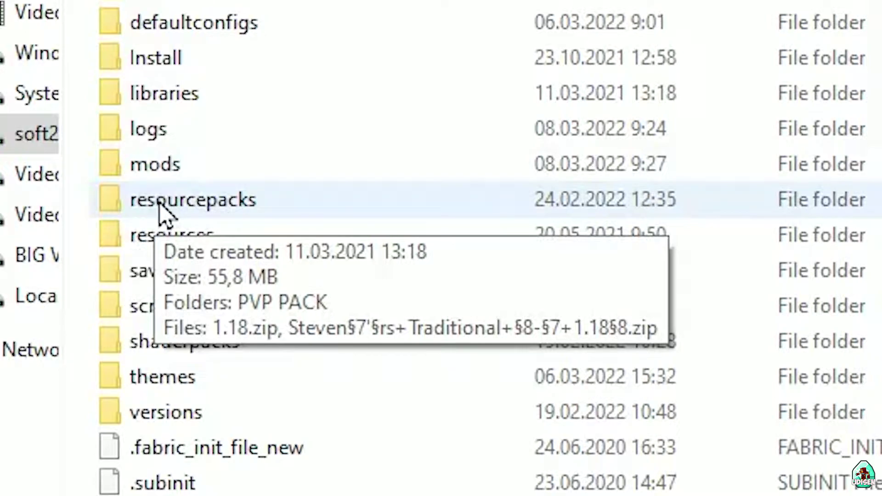
scroll(166, 207, down, 9)
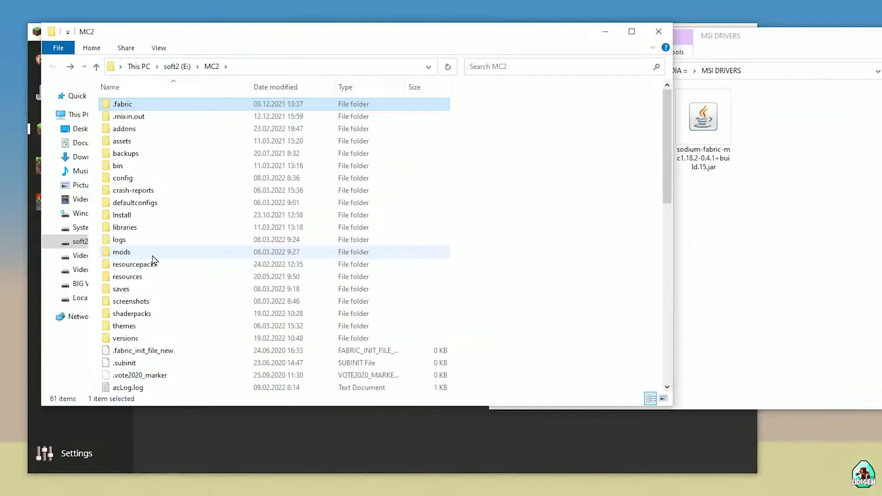
double_click(139, 252)
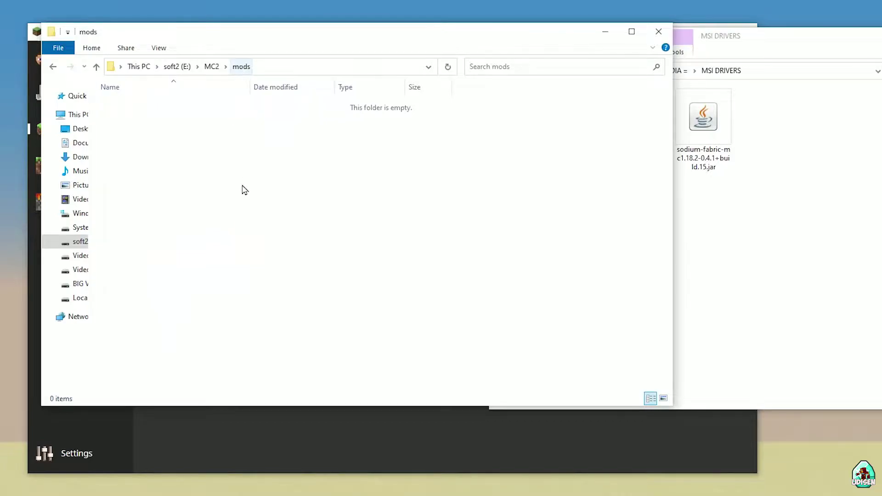
Copy the Iris and Sodium jar files into the mods folder
click(874, 260)
drag(643, 122, 192, 131)
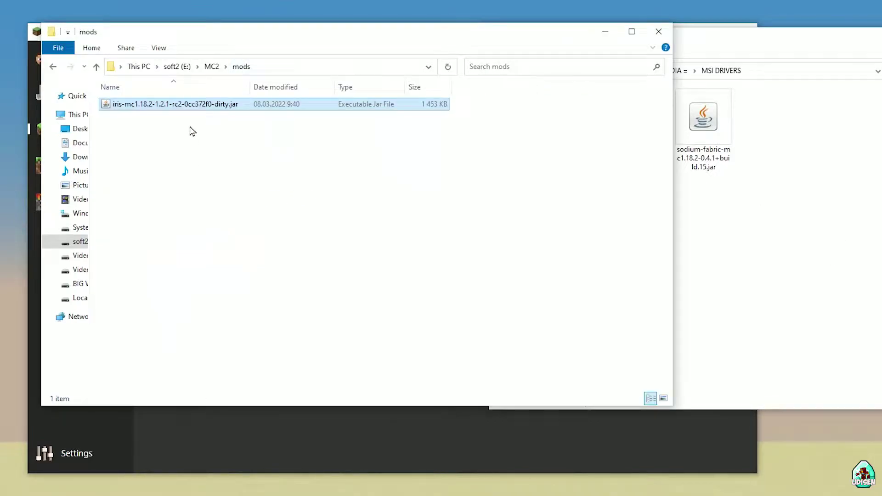
click(804, 252)
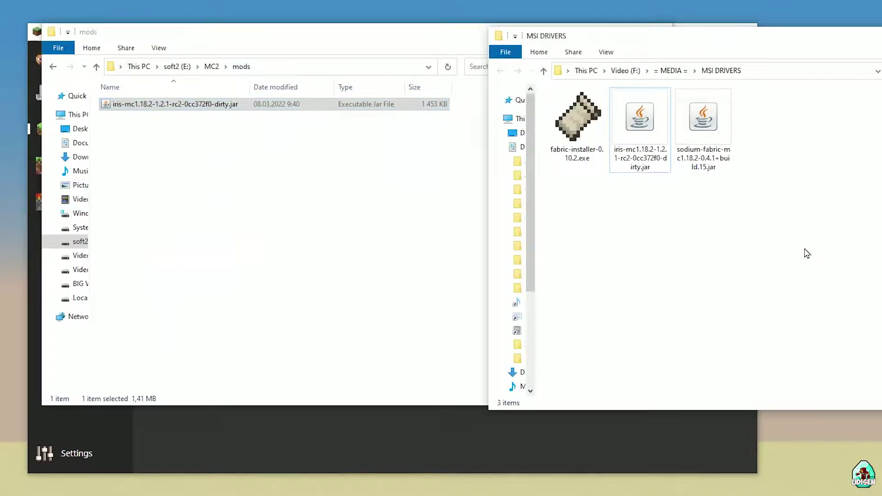
drag(703, 121, 131, 130)
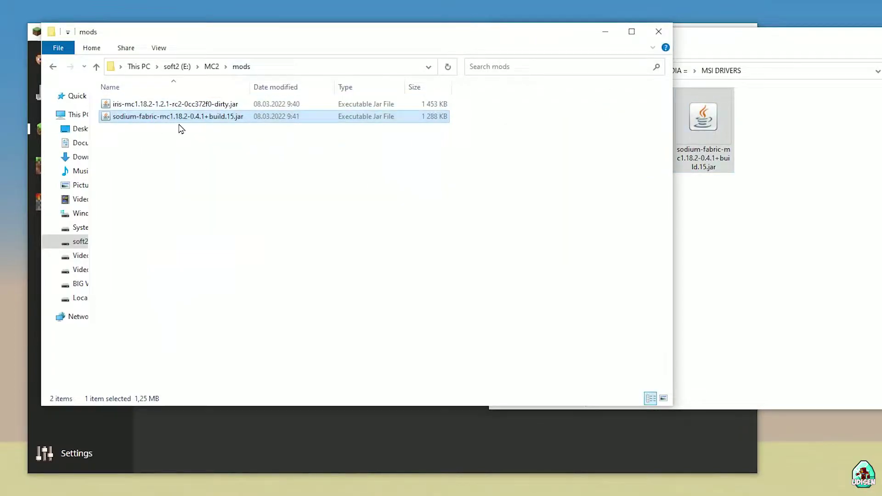
Minimize the Explorer windows and save fabric-loader-1.18.2 with game directory E:\MC2
click(606, 32)
click(844, 55)
drag(787, 44, 401, 113)
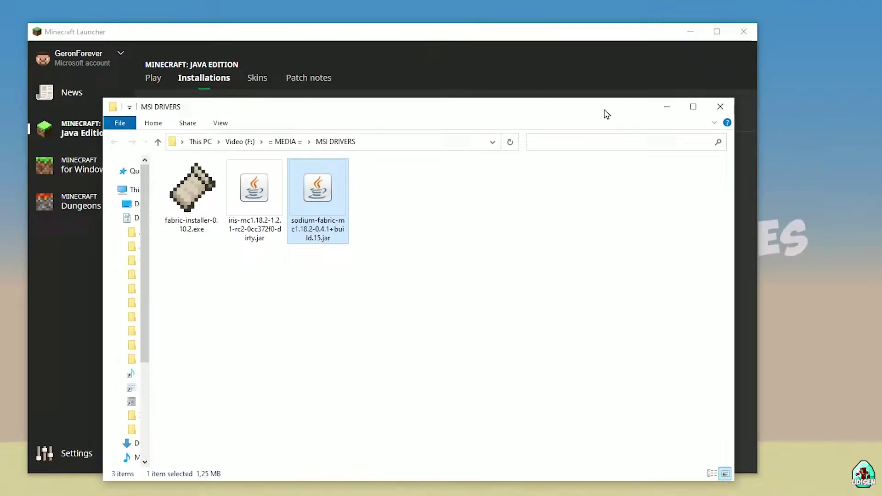
click(665, 106)
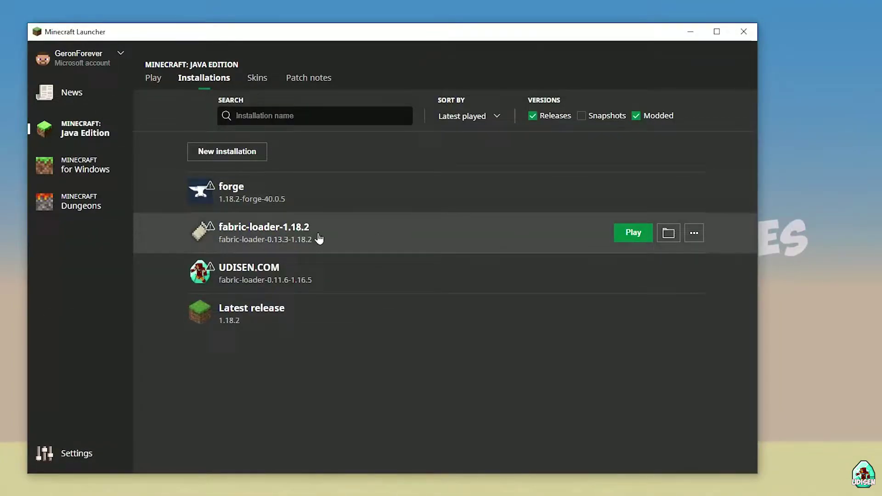
click(343, 234)
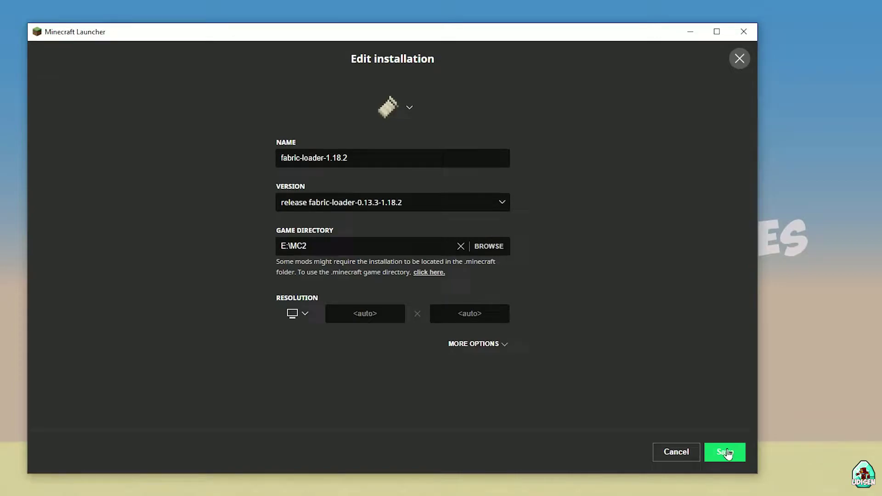
click(726, 452)
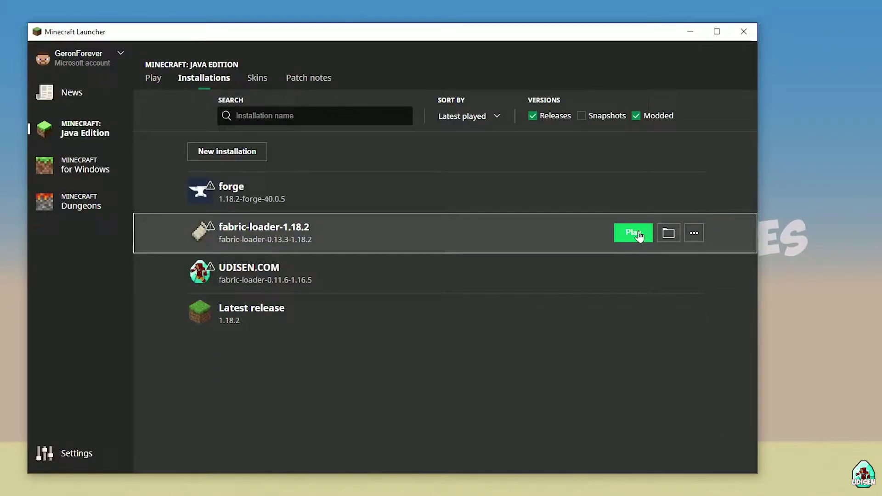
Launch fabric-loader-1.18.2 and open the shaderpacks folder via Options > Video Settings > Shader Packs
click(638, 234)
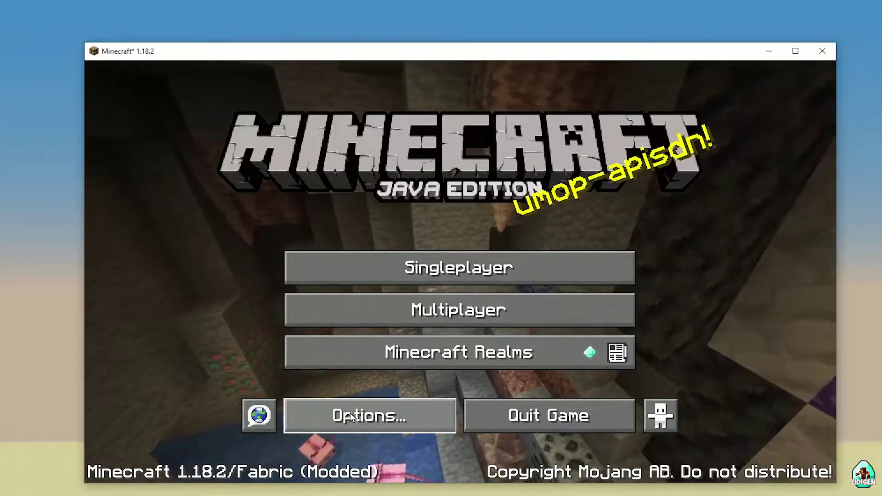
click(352, 415)
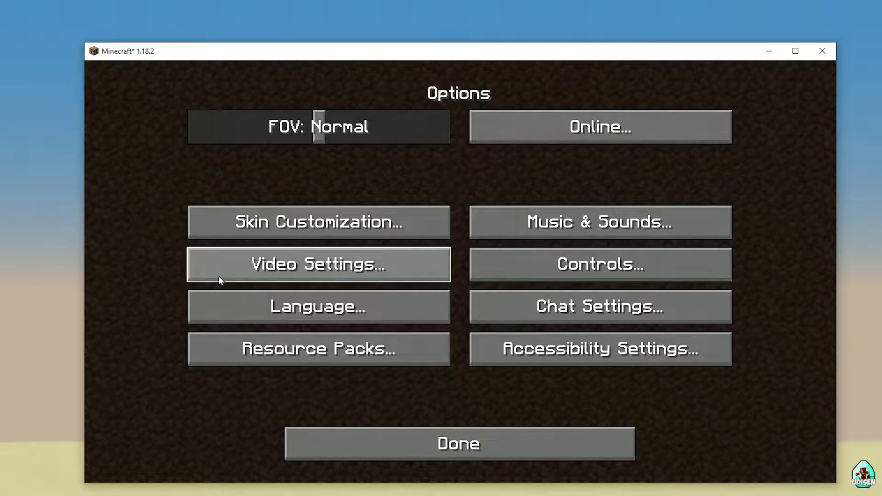
click(280, 274)
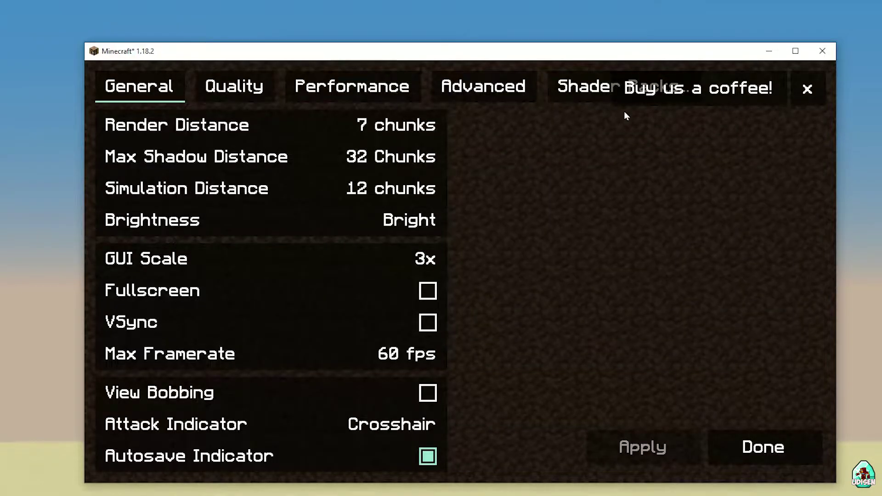
click(592, 87)
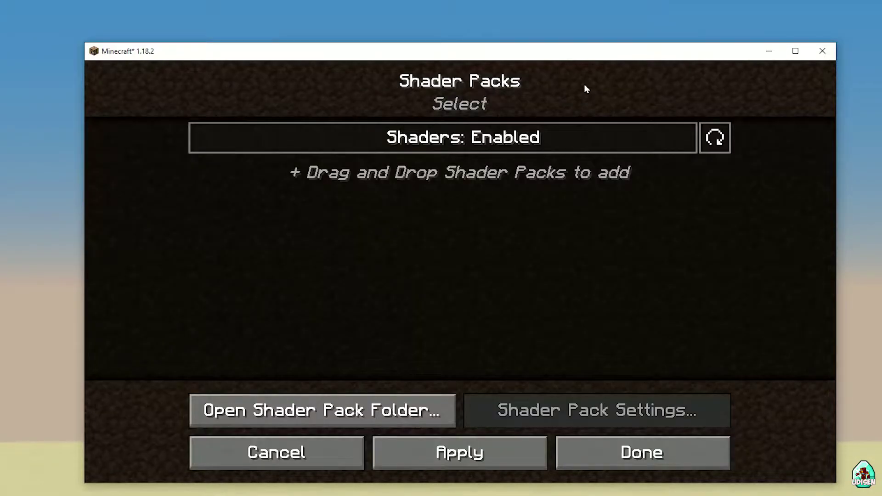
click(372, 409)
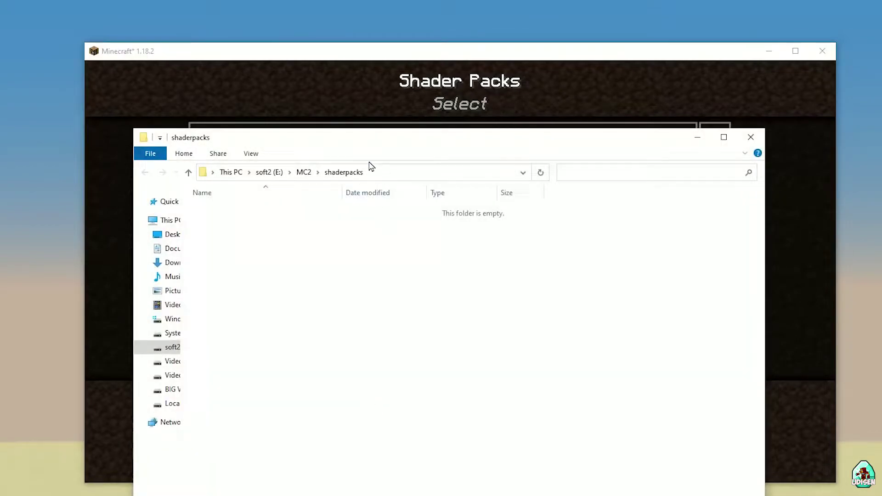
Move the shaderpacks window aside and scroll the projectLUMA page to its v1.32 downloads
drag(362, 145, 208, 75)
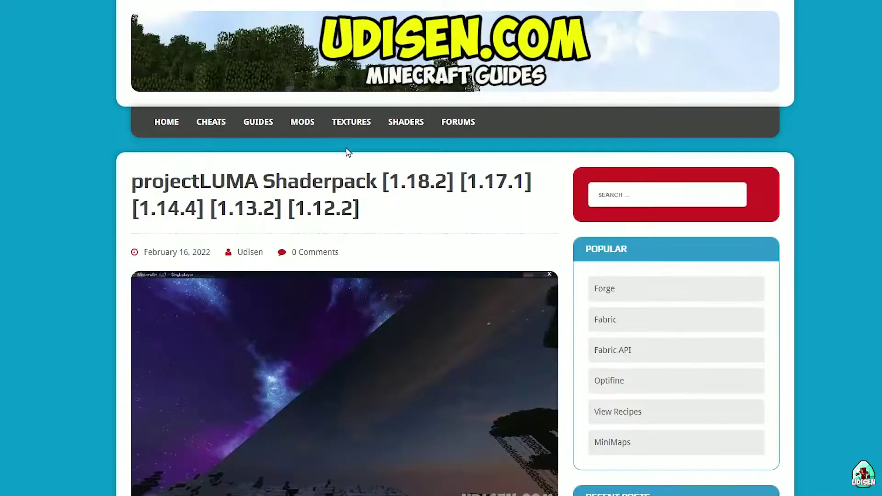
scroll(346, 150, down, 15)
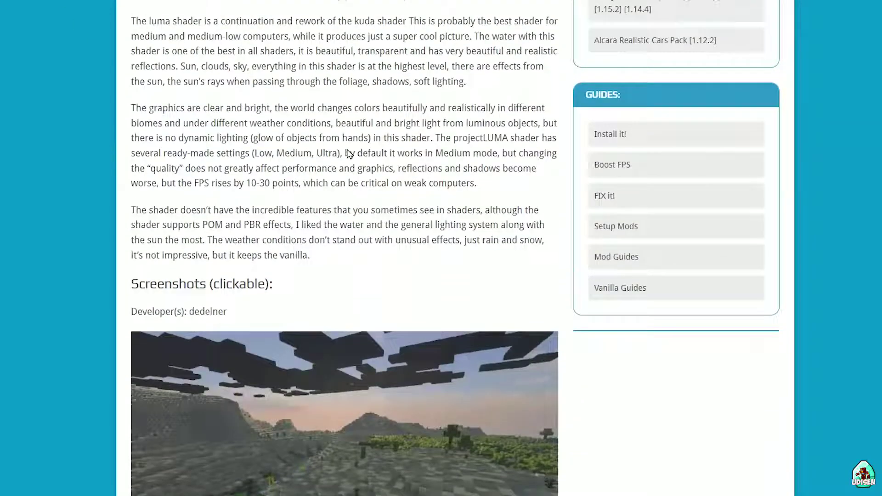
scroll(348, 153, down, 20)
scroll(347, 153, up, 10)
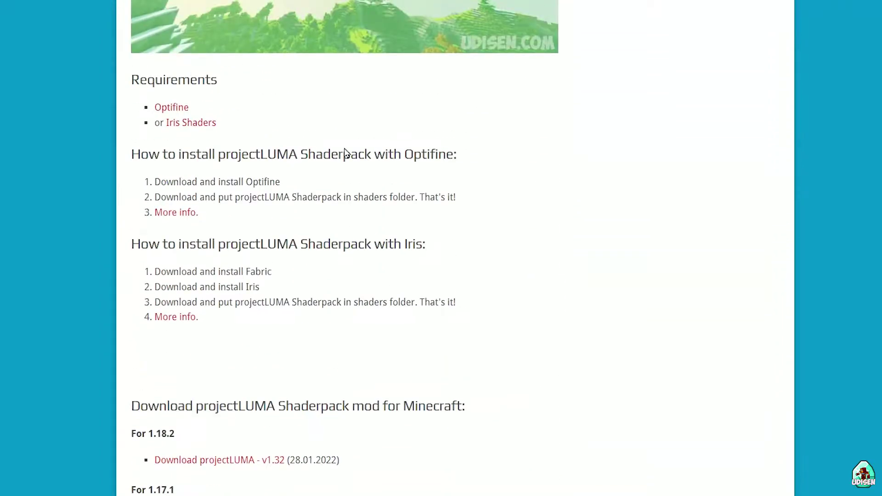
scroll(347, 154, up, 5)
drag(129, 323, 235, 319)
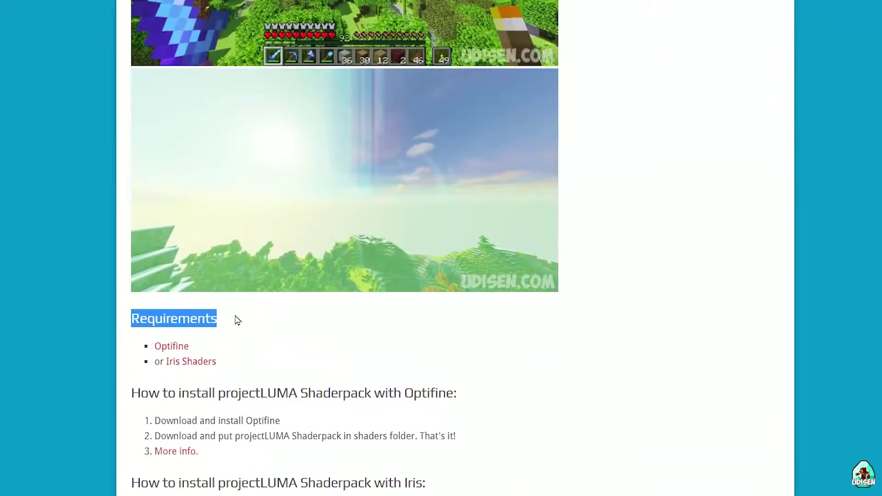
scroll(220, 173, down, 5)
drag(217, 127, 167, 131)
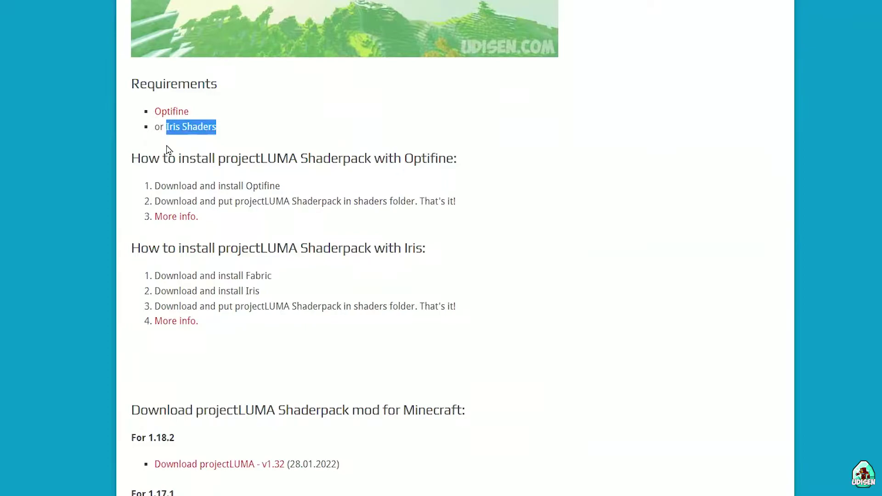
click(193, 144)
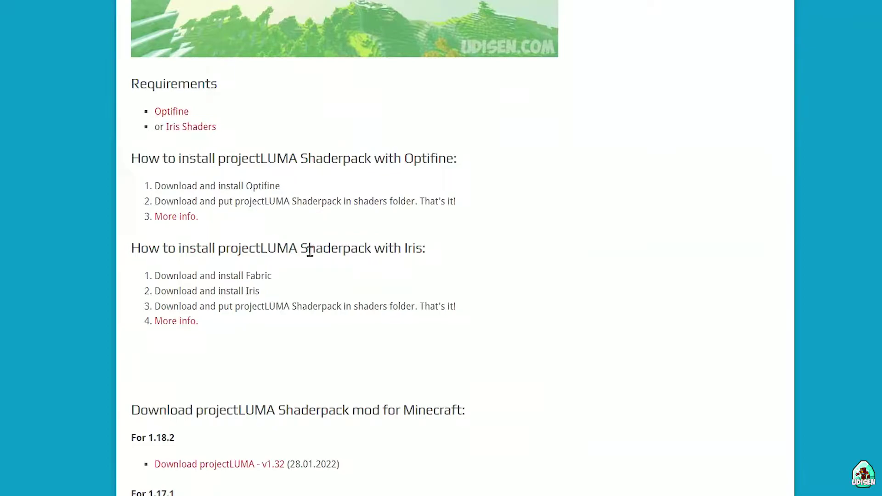
scroll(240, 296, down, 7)
scroll(270, 213, up, 3)
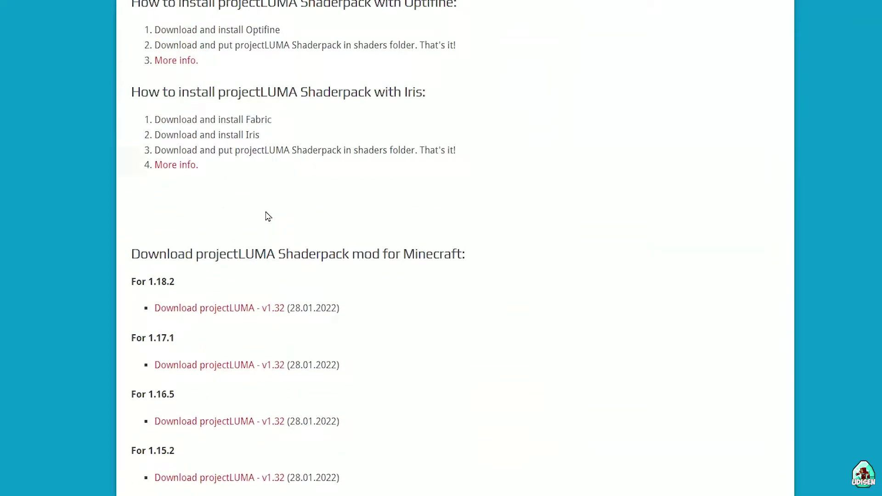
Download projectLUMA v1.32 for 1.18.2 and copy the zip into the shaderpacks folder
click(181, 309)
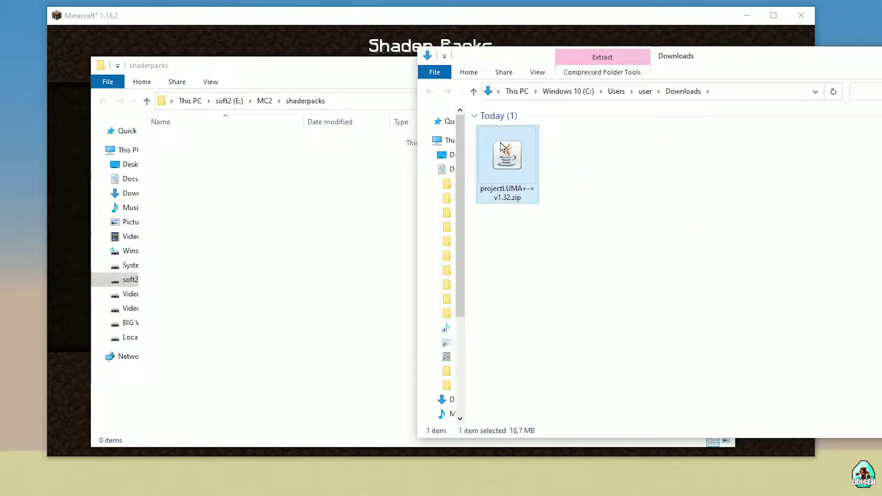
drag(504, 148, 329, 193)
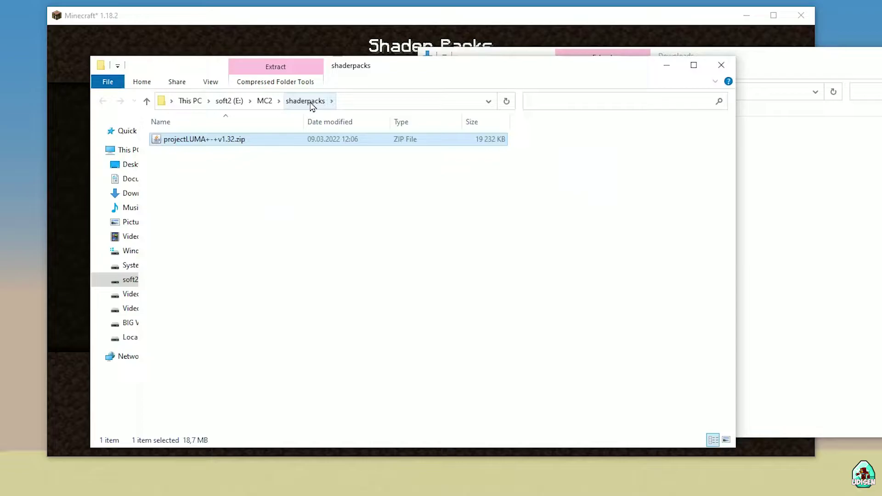
click(667, 65)
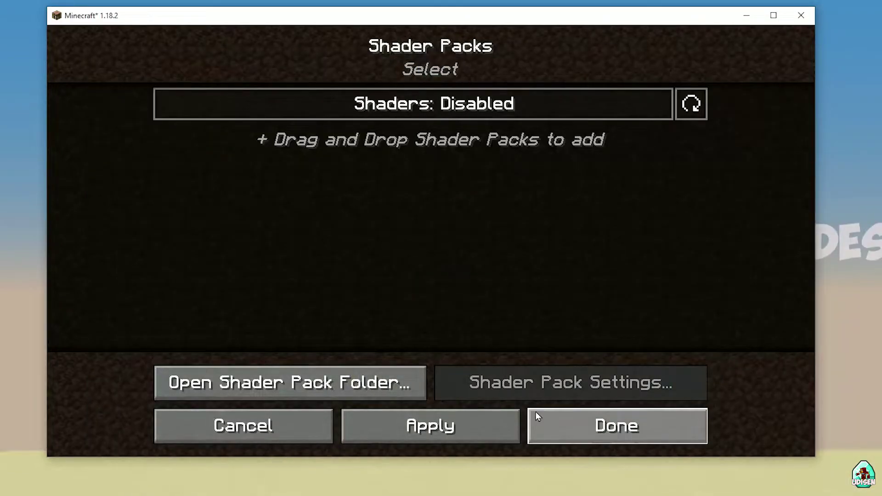
Refresh the shader pack list, turn shaders on and apply projectLUMA+-+v1.32.zip
click(202, 424)
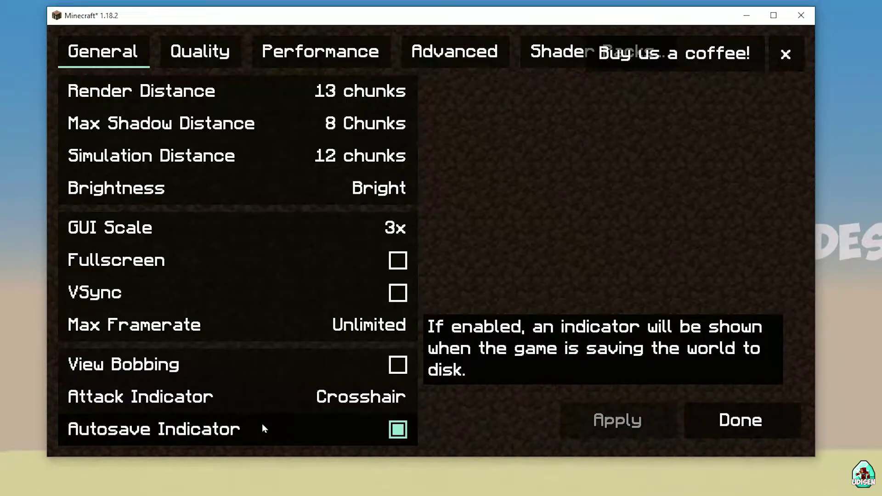
click(566, 54)
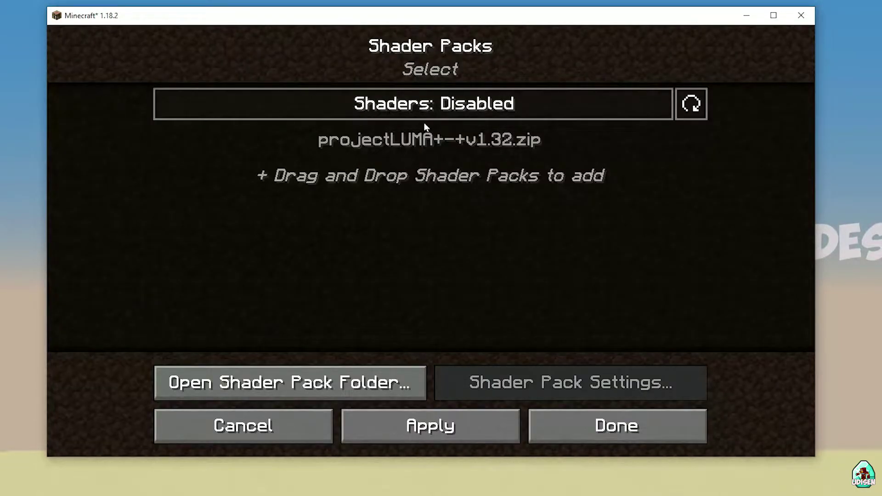
click(422, 108)
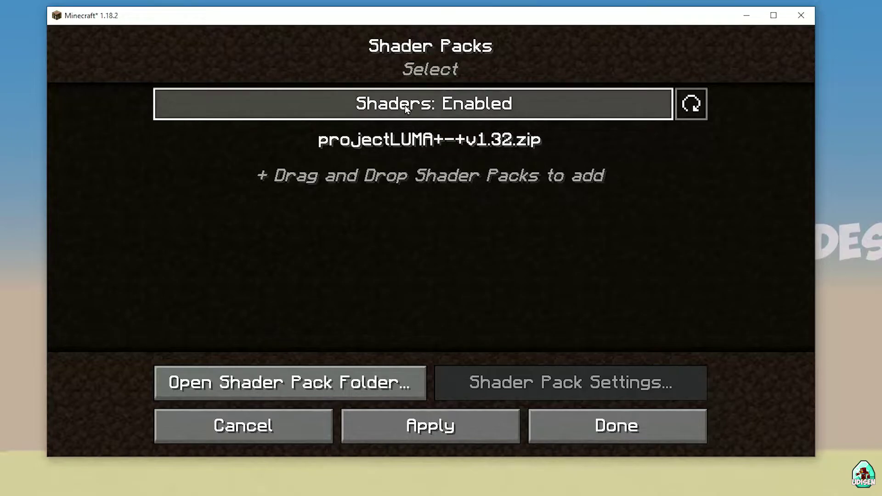
click(431, 138)
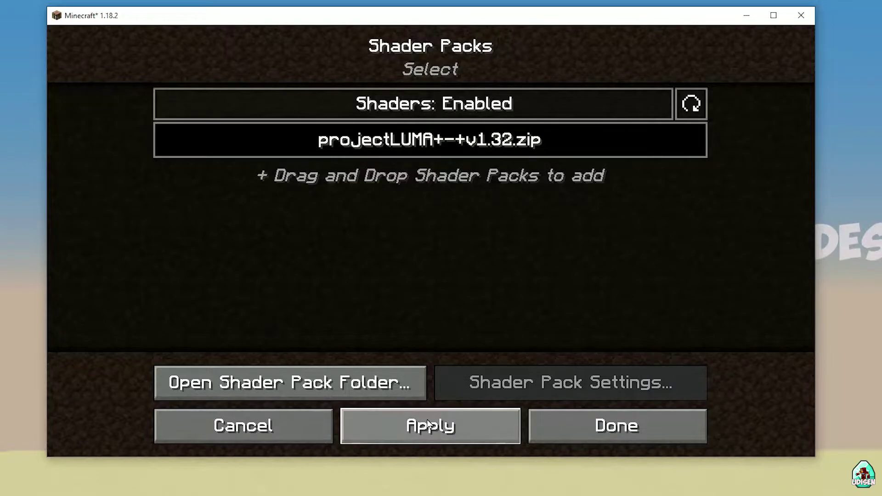
click(448, 428)
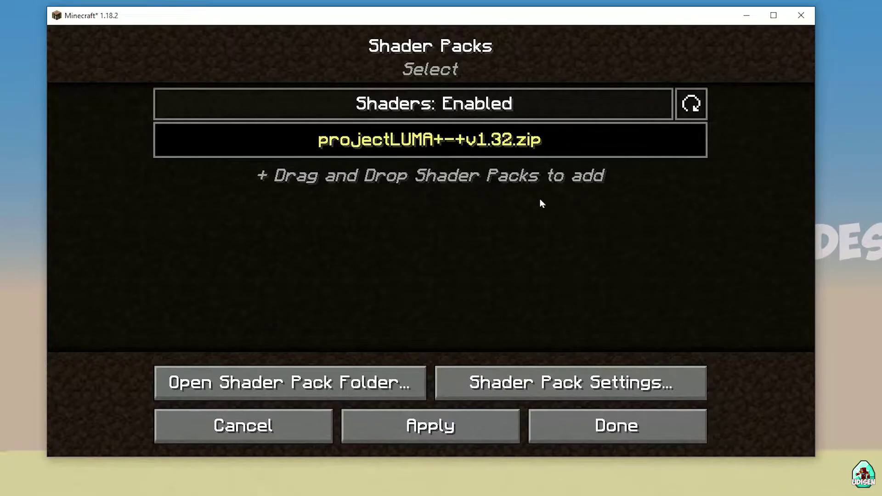
Look over the projectLUMA Shadows settings, then return through Video Settings to the main options
click(528, 382)
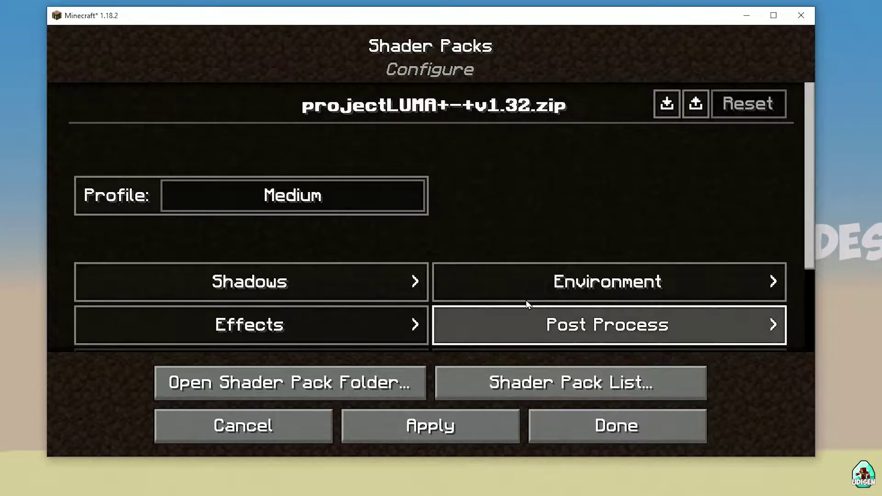
click(377, 274)
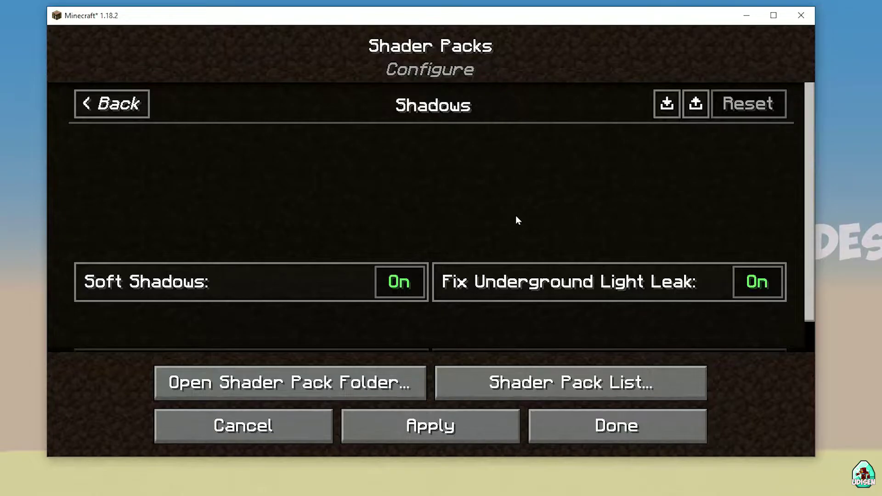
click(639, 426)
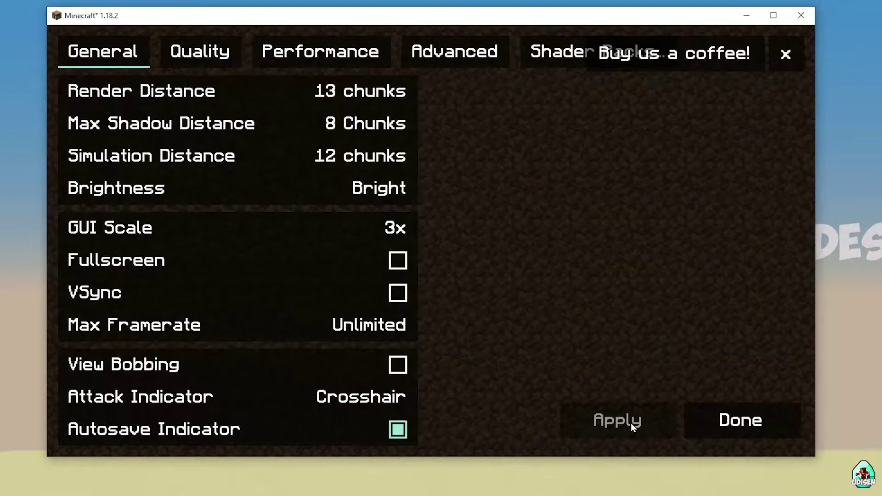
click(739, 423)
Return to the world, fly over the ice spikes, and dive under the frozen water
click(533, 415)
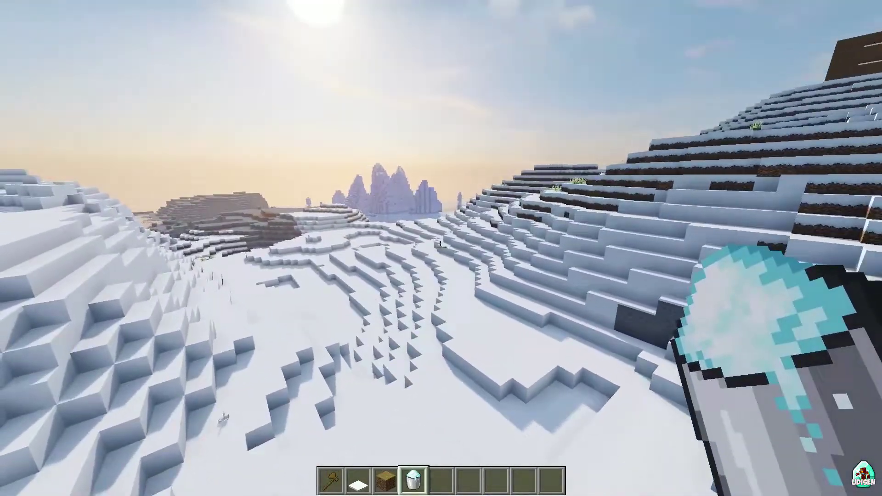
key(w)
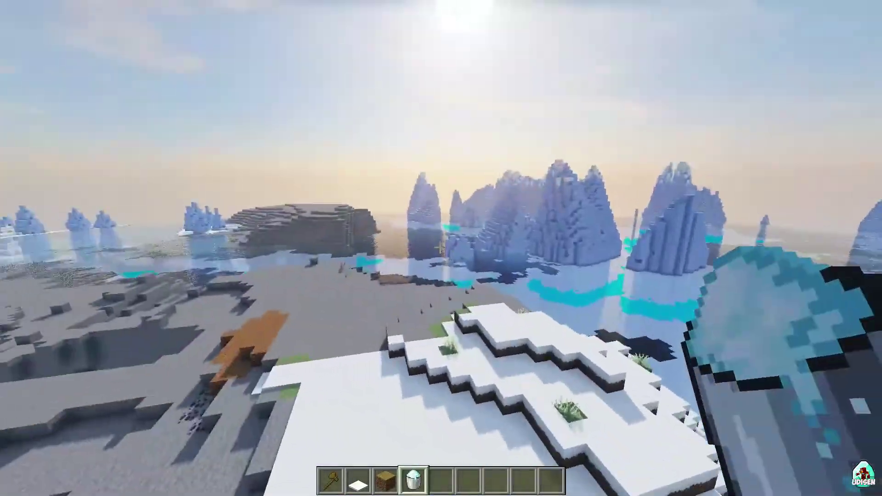
key(w)
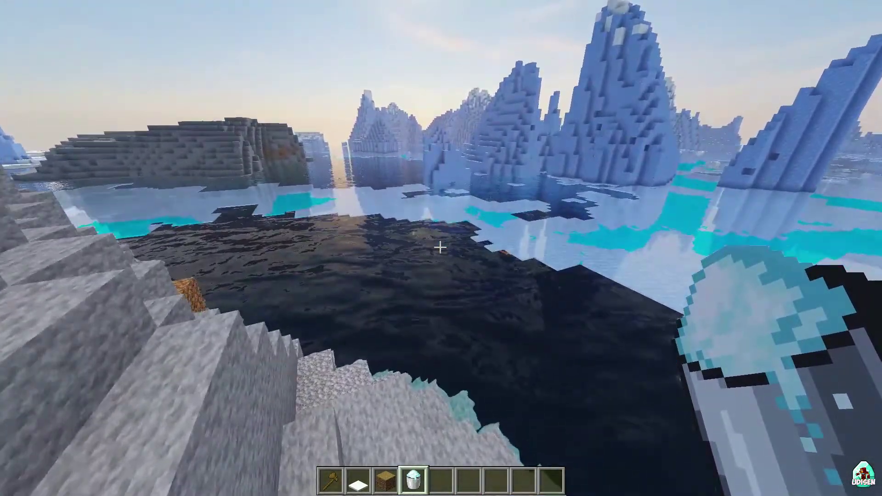
key(w)
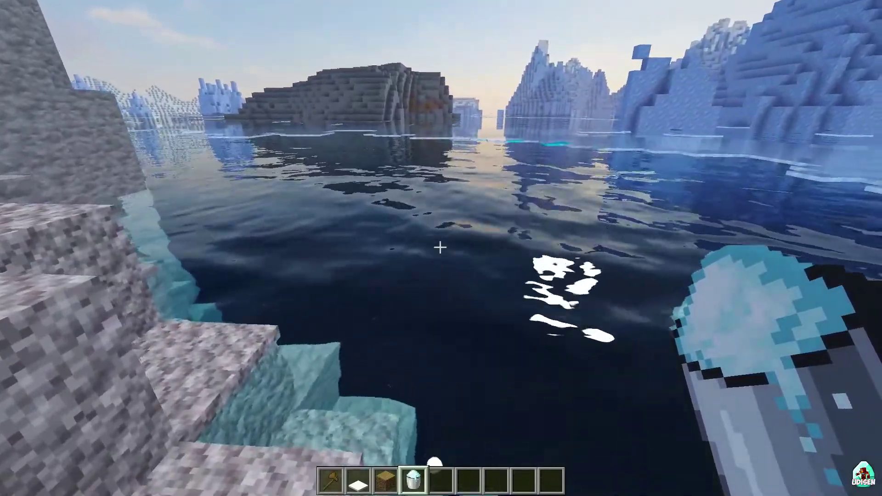
key(w)
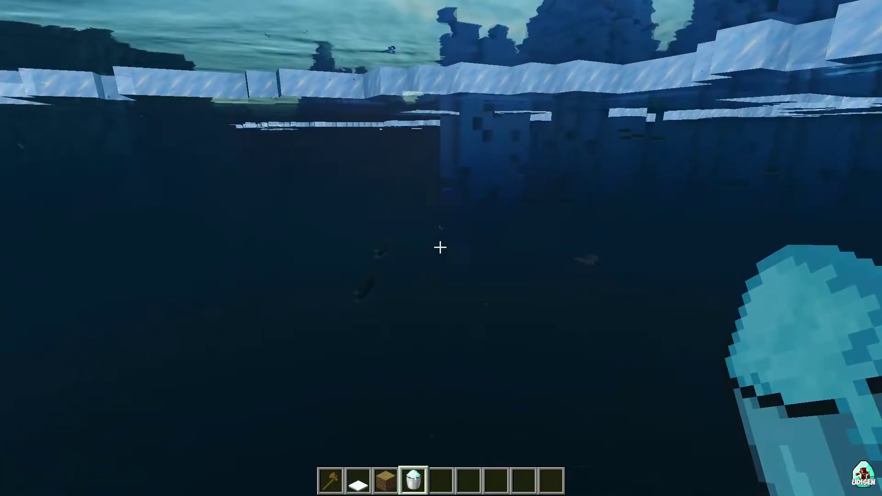
Rise along the stone cliff, glide to the ice edge, sink underwater, and resurface
key(w)
key(space)
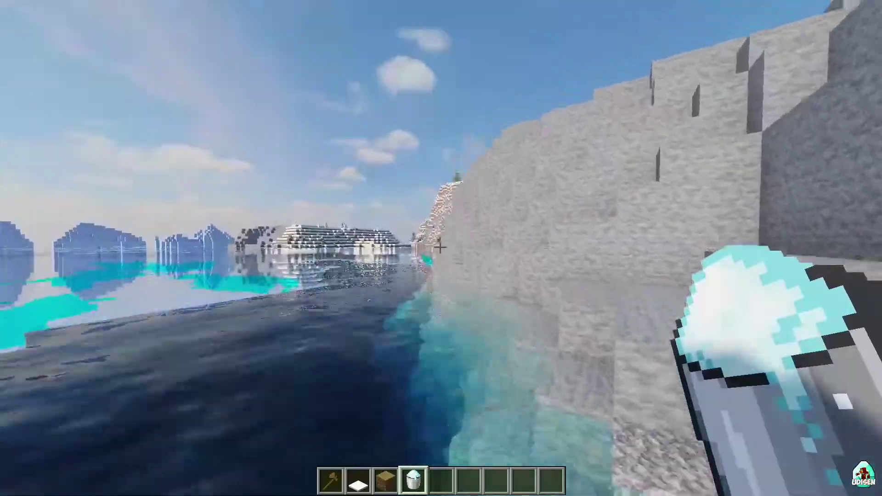
key(w)
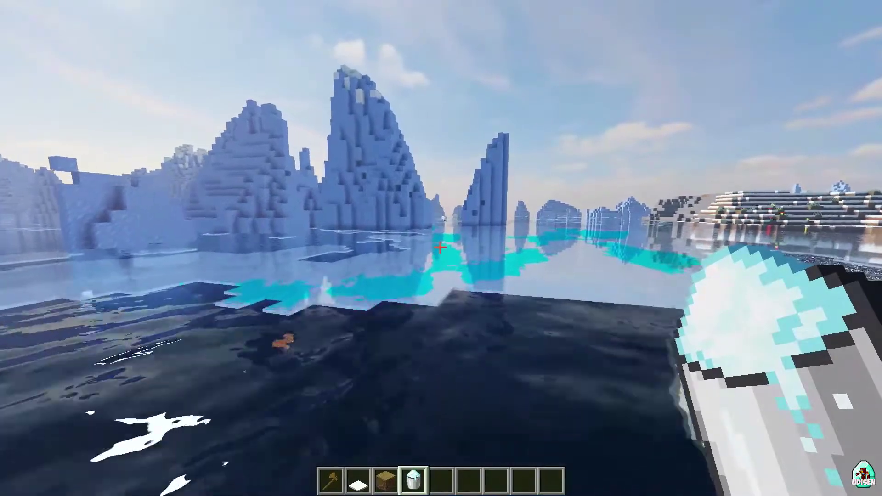
key(w)
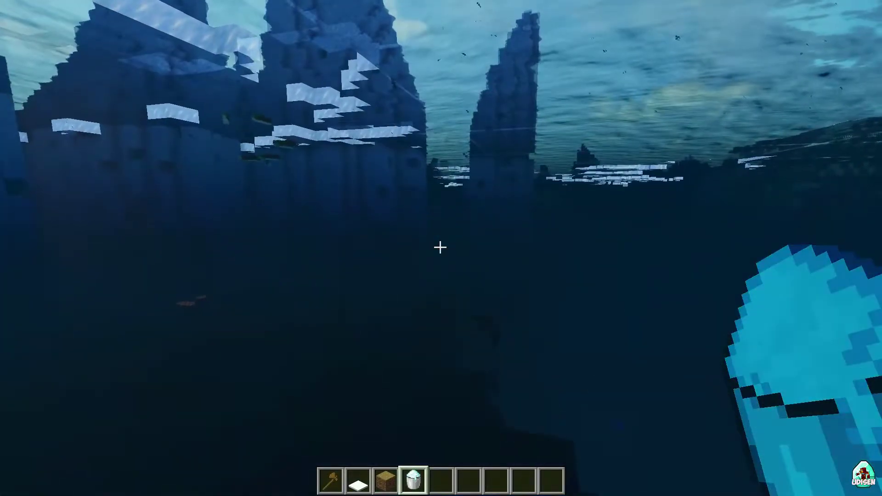
mouse_move(441, 247)
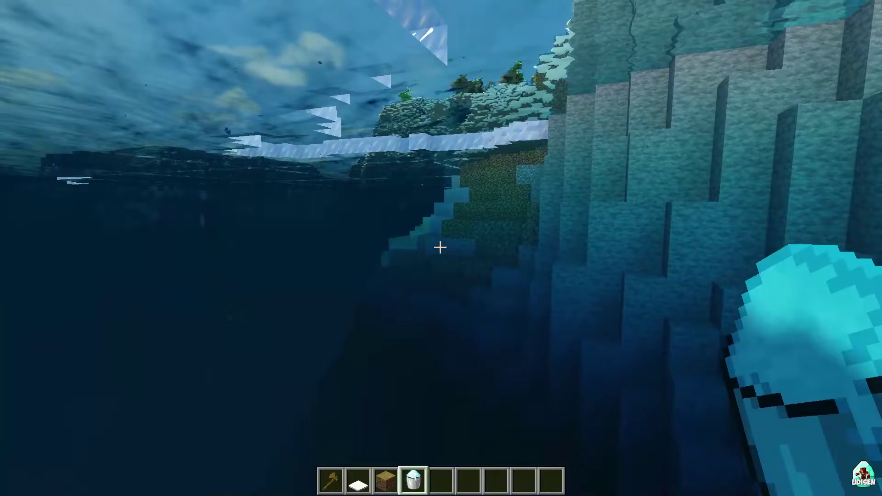
key(space)
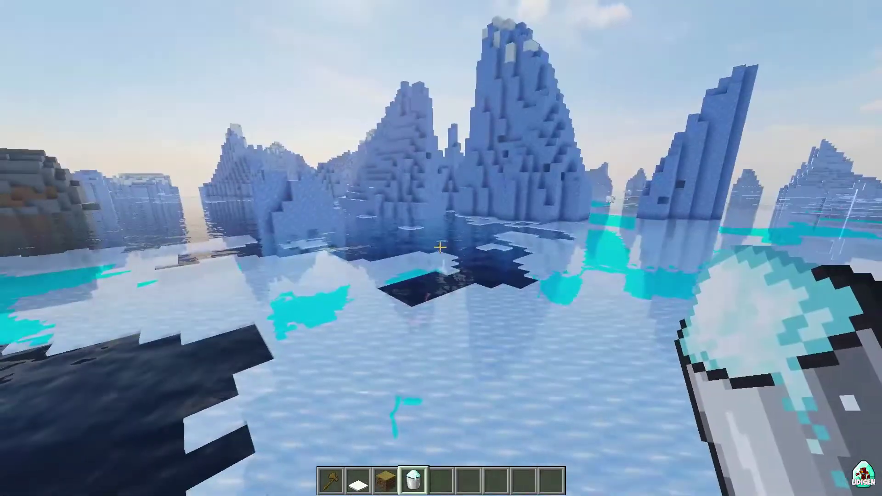
mouse_move(440, 247)
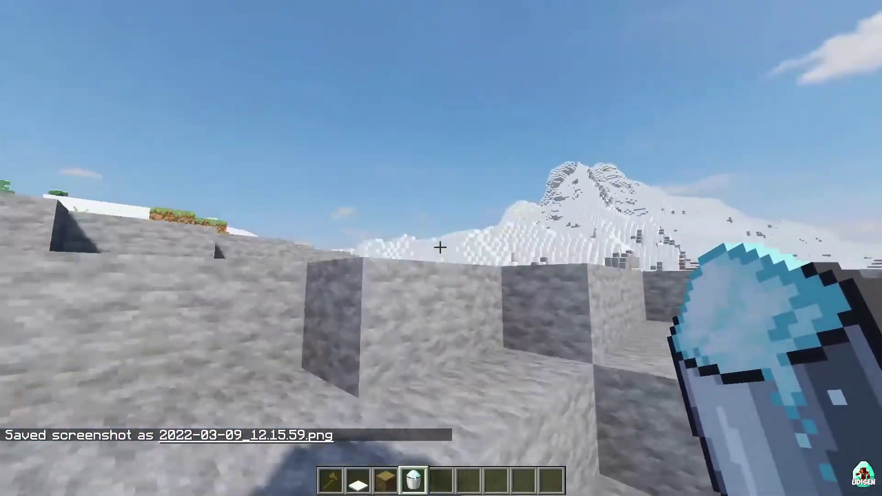
key(w)
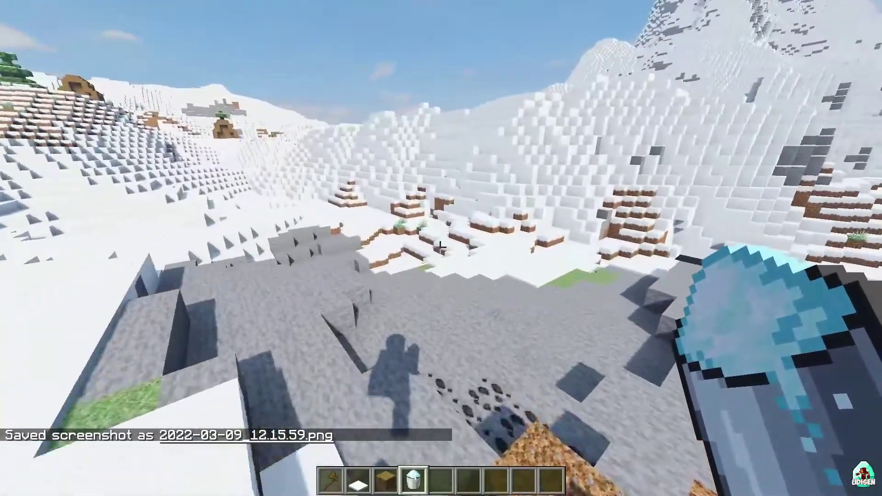
Fly over the plateau's stone wall and place a powder-snow block on the pit
key(shift)
right_click(440, 248)
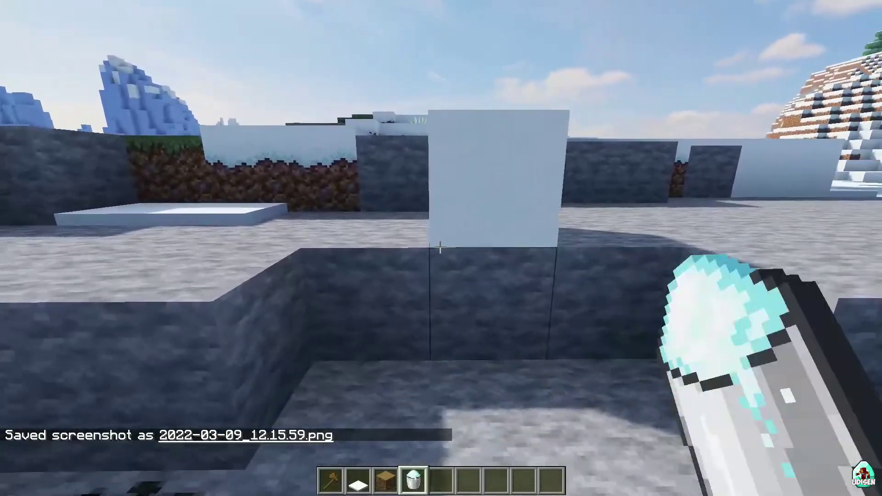
Move around over the stone ground, then pause the game and open Options
key(w)
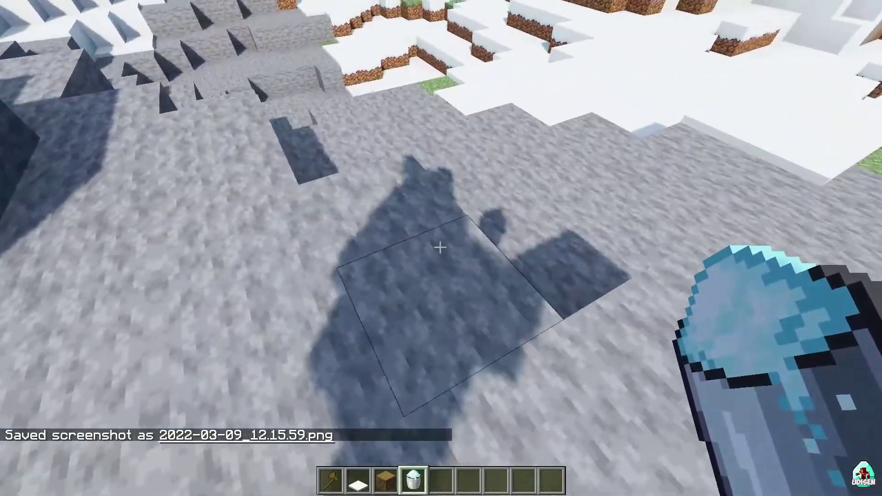
key(s)
key(a)
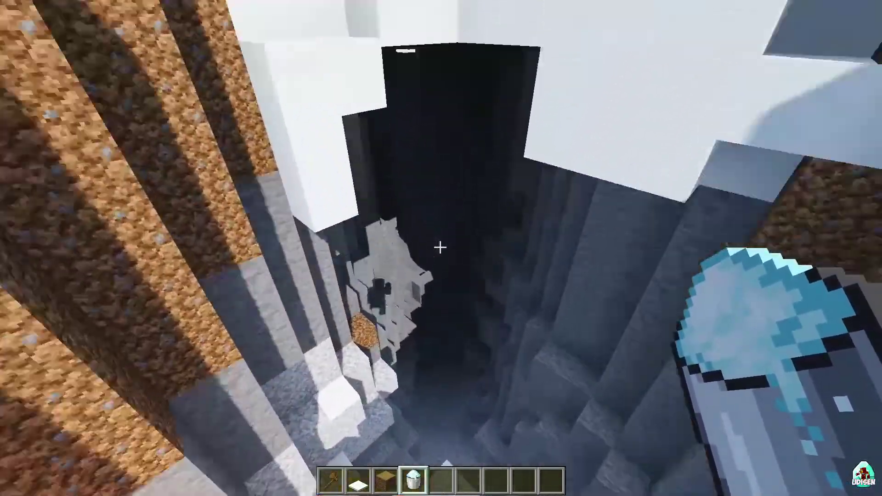
key(Escape)
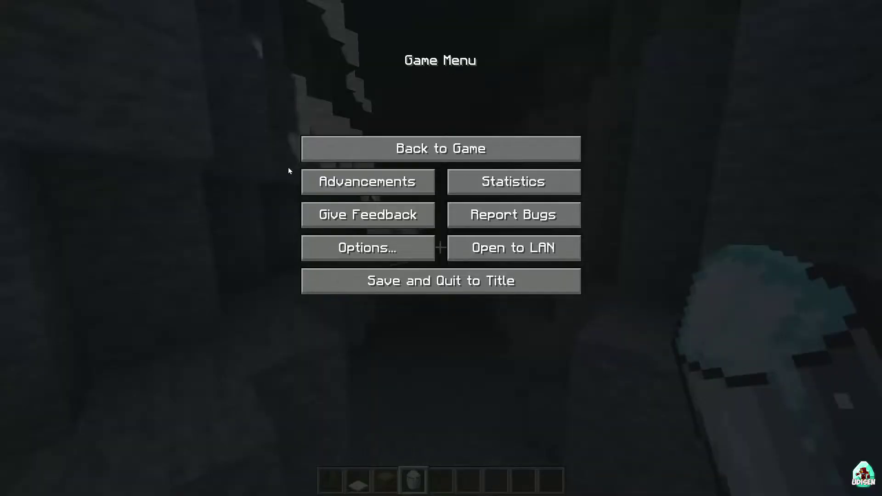
click(367, 248)
View the Quality video settings, then return to the lava-lit cave and back away
click(315, 186)
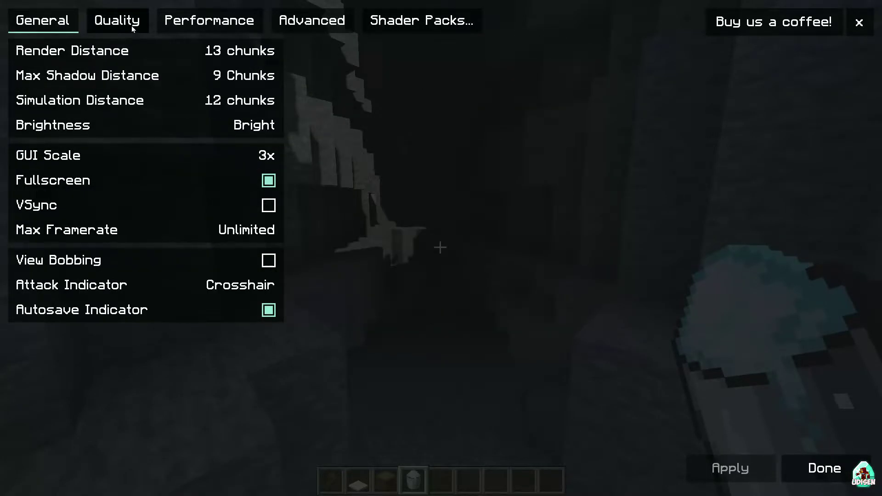
click(131, 26)
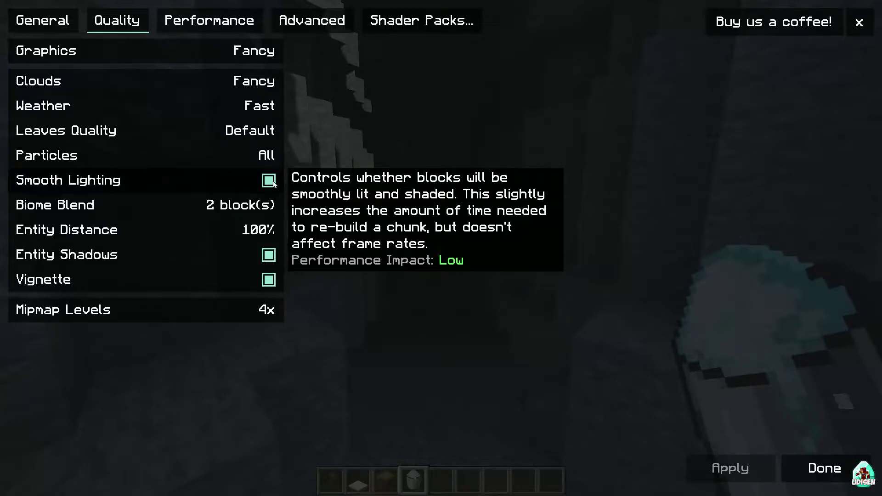
key(Escape)
key(Escape)
key(Escape)
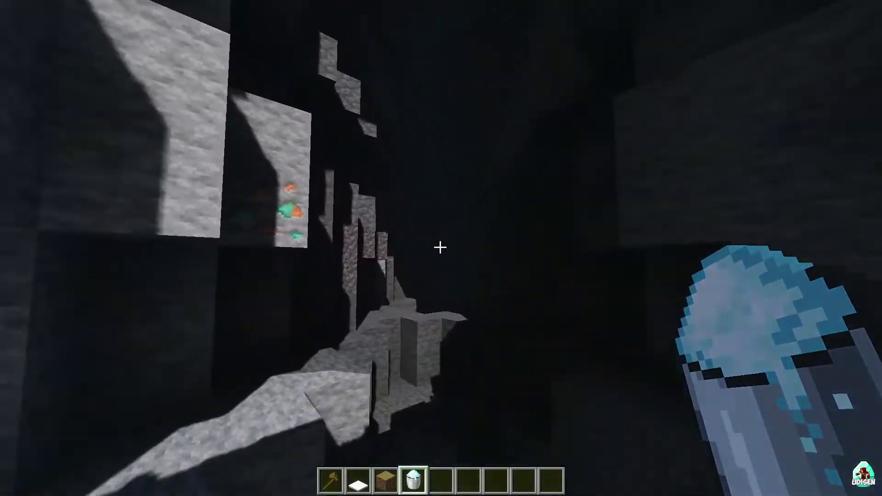
key(s)
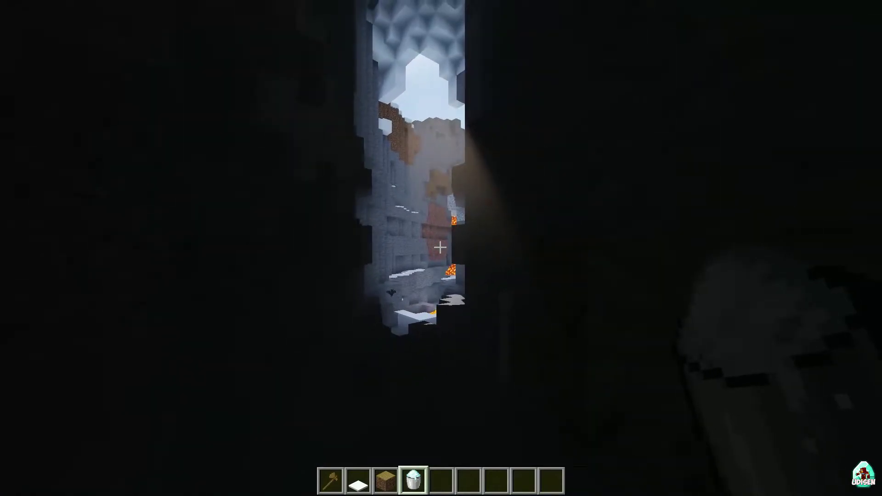
Search creative items for 'NI', put the Splash Potion of Night Vision in slot 5, and throw it
scroll(441, 248, down, 1)
key(e)
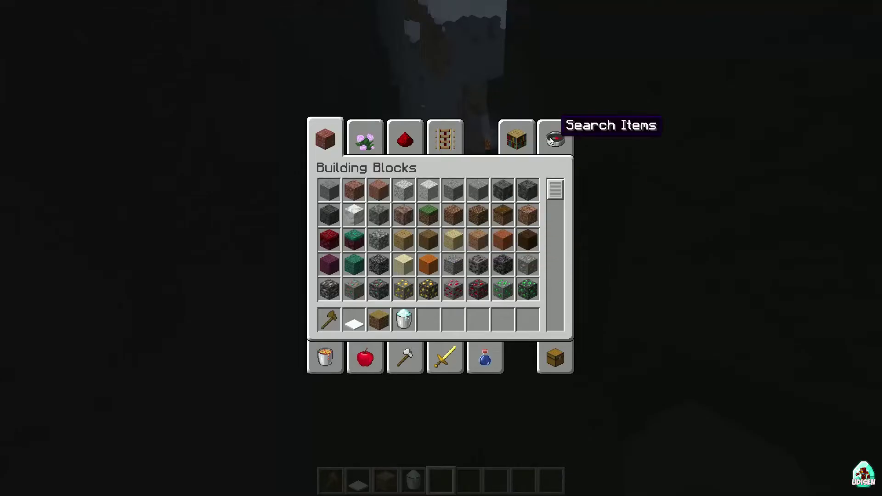
click(551, 140)
text(NIH)
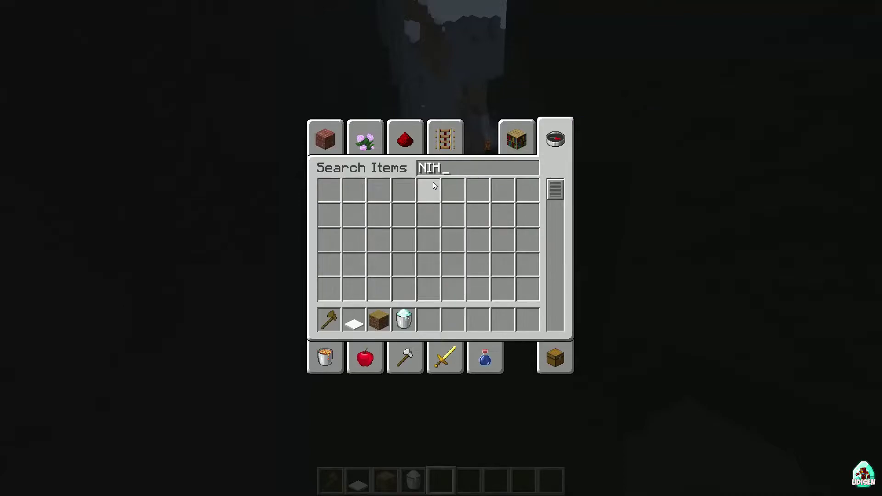
key(BackSpace)
click(477, 215)
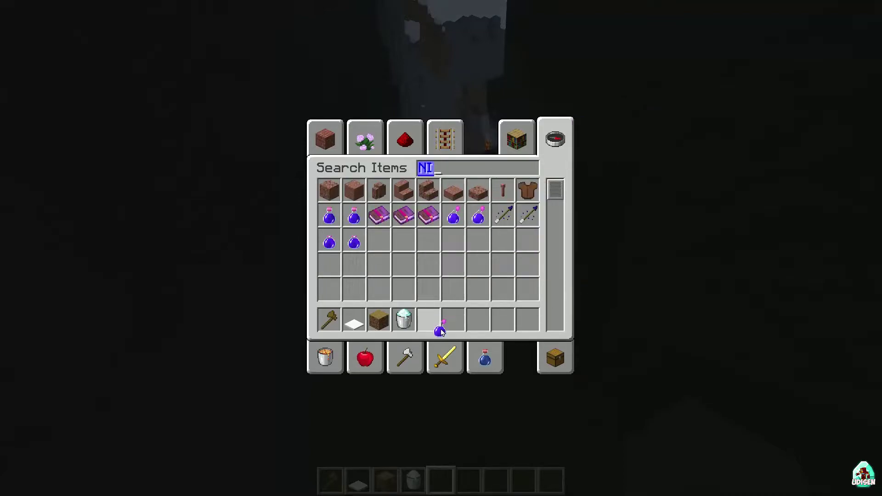
click(439, 329)
key(Escape)
right_click(441, 248)
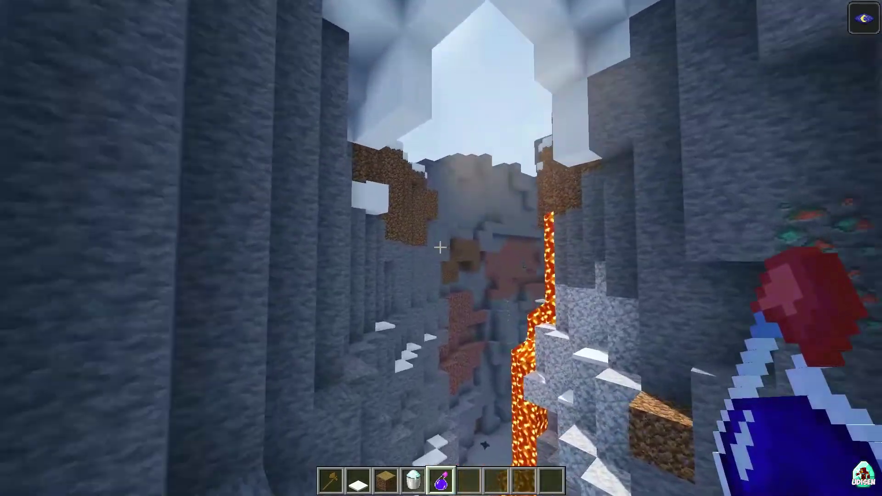
Switch to an empty hotbar slot and fly out over the frozen lake toward the spruce
scroll(440, 248, down, 1)
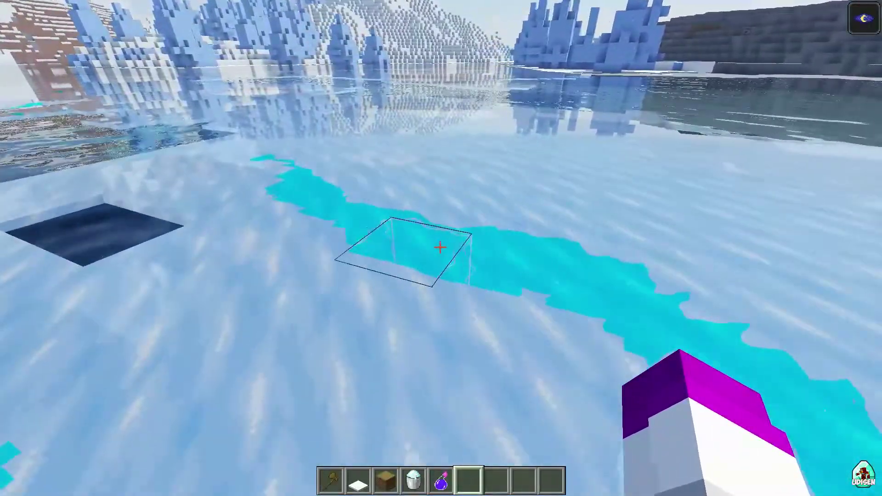
key(w)
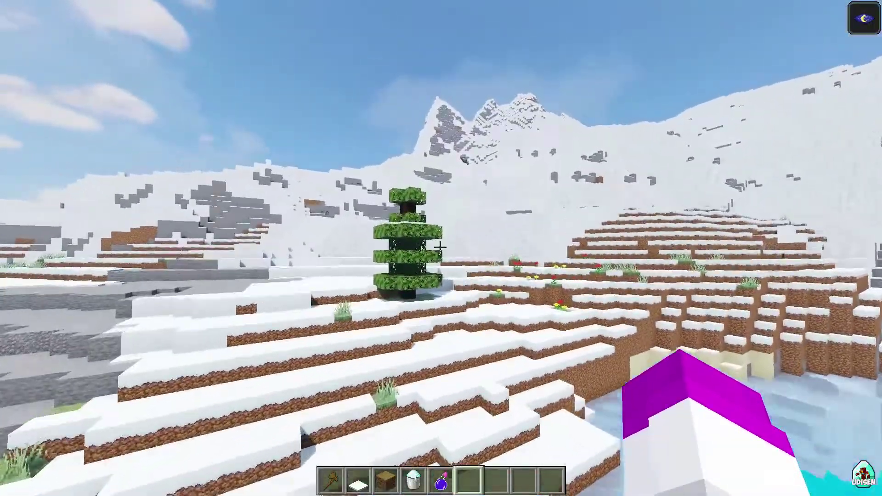
Circle the sunlit spruce, save screenshot 2022-03-09_12.17.31.png of its leaves, and restore the HUD
key(w)
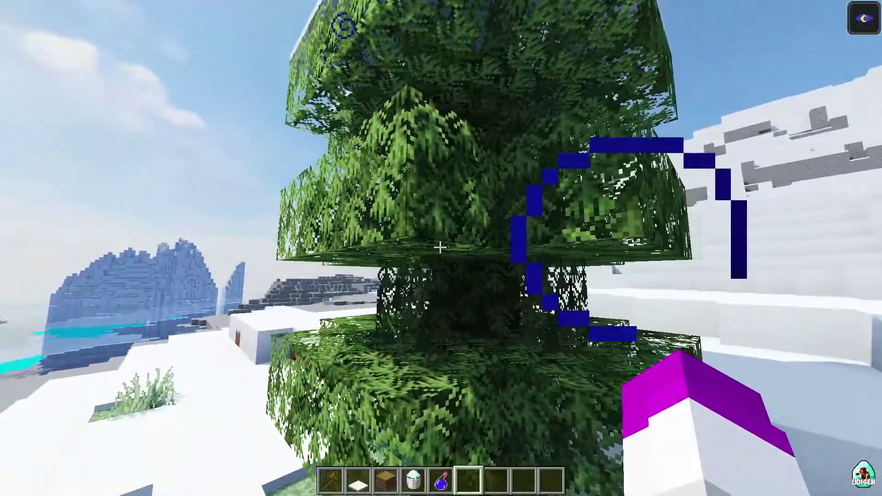
key(d)
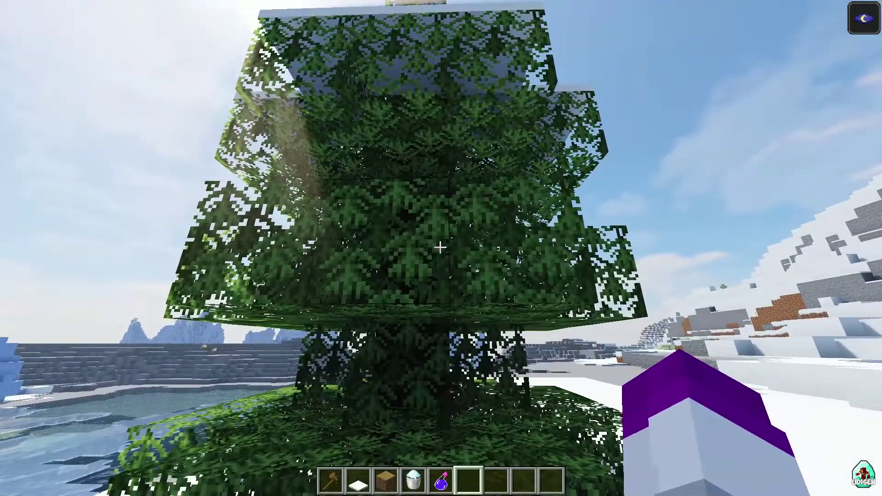
key(a)
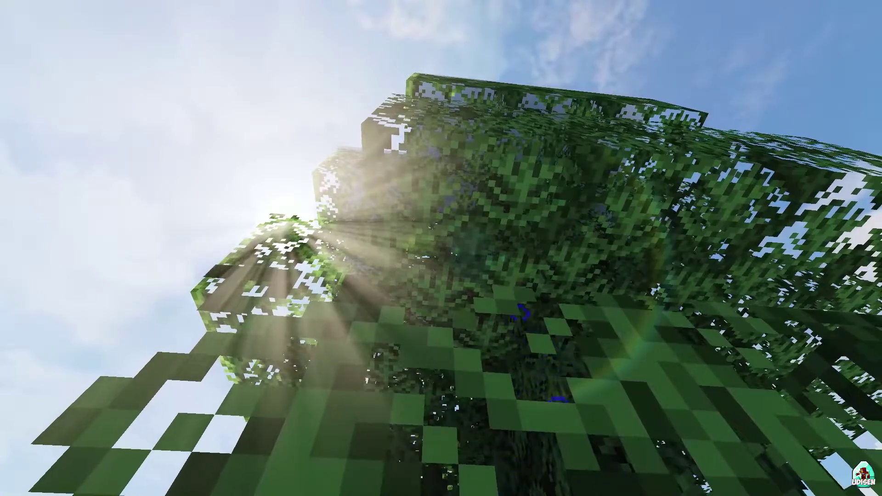
key(F2)
key(F1)
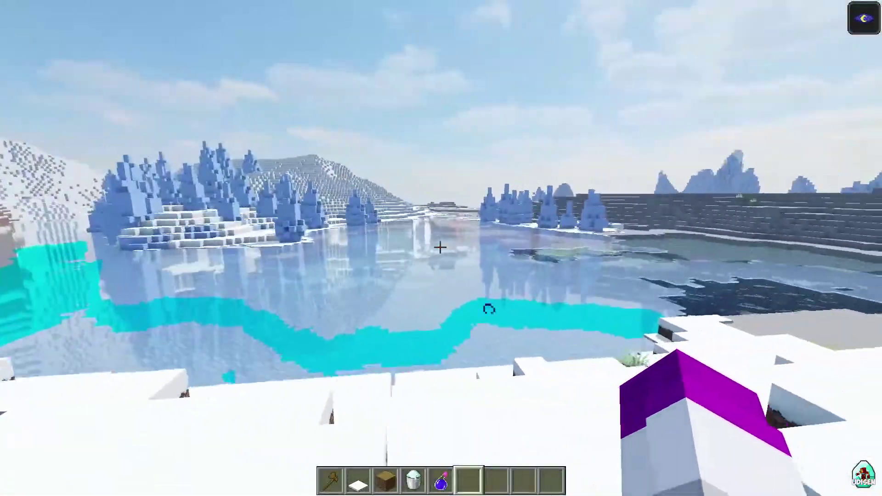
Start a /locate command, cancel it, and fly out across the frozen lake
key(slash)
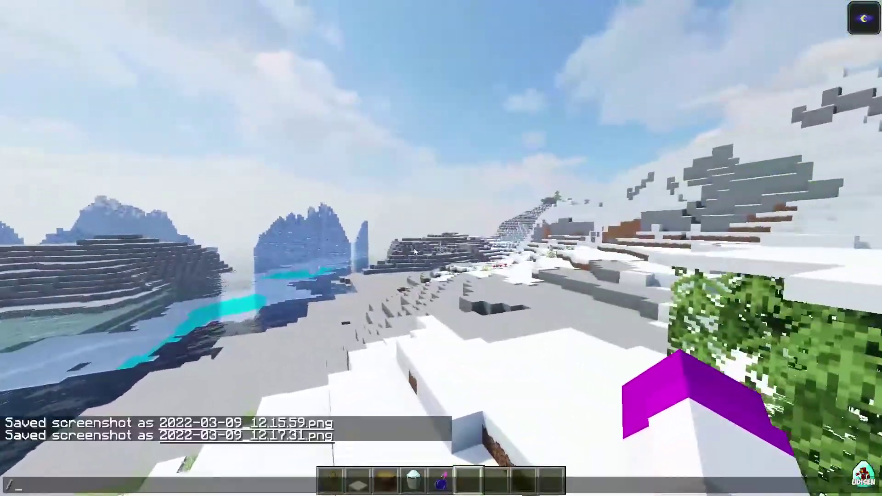
text(locate)
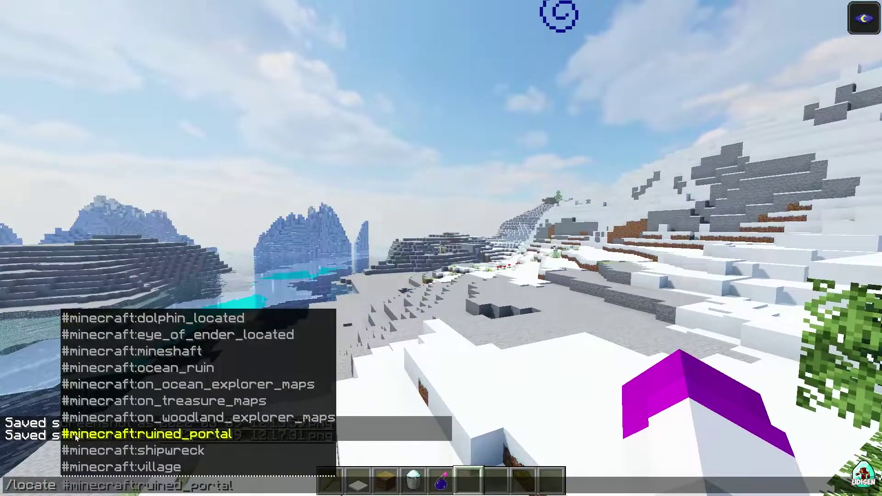
key(Escape)
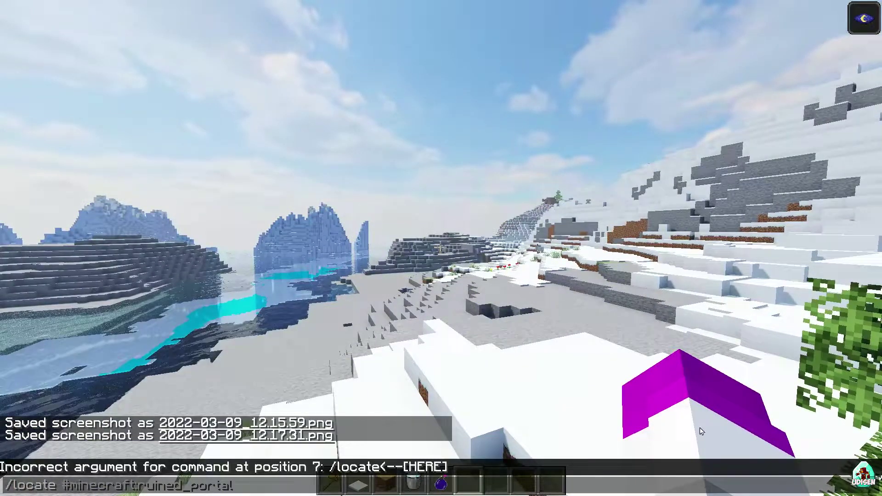
key(w)
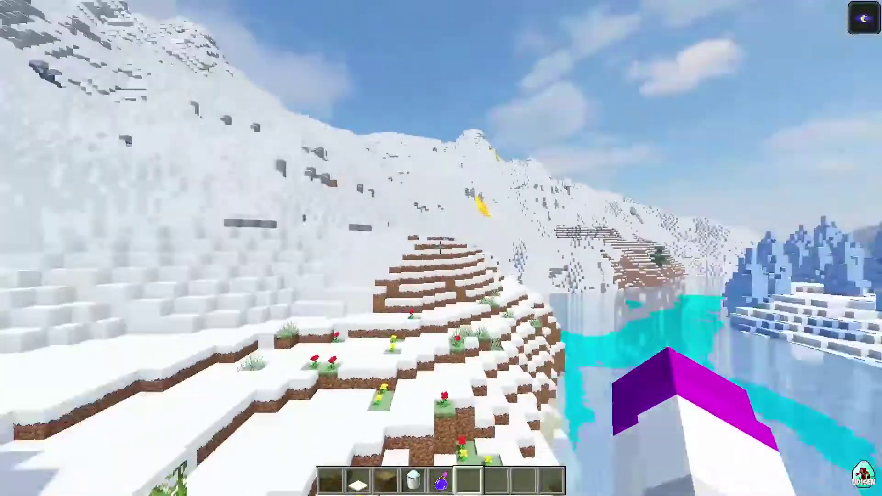
key(w)
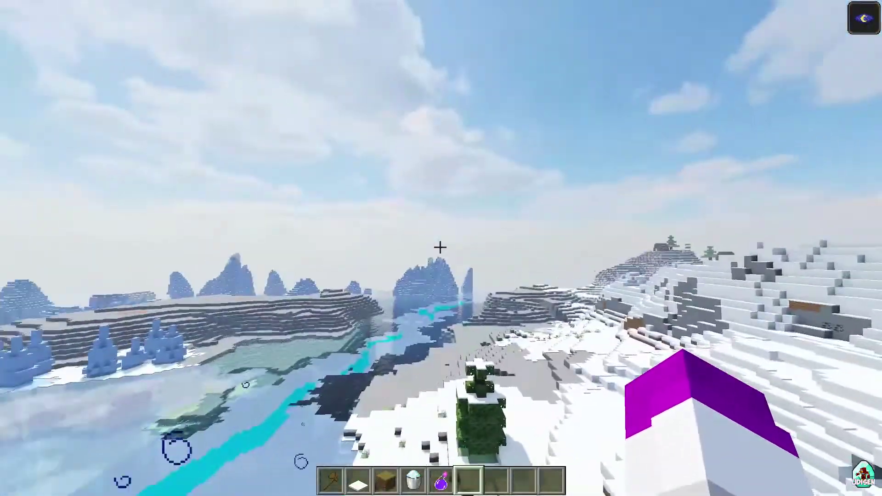
Run /kill, respawn in the snowy village, and open the house door
key(slash)
text(KILL)
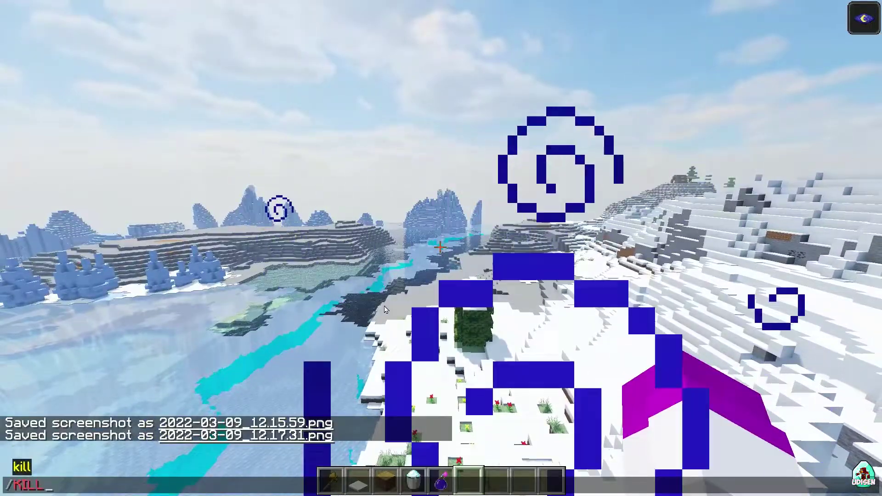
key(Return)
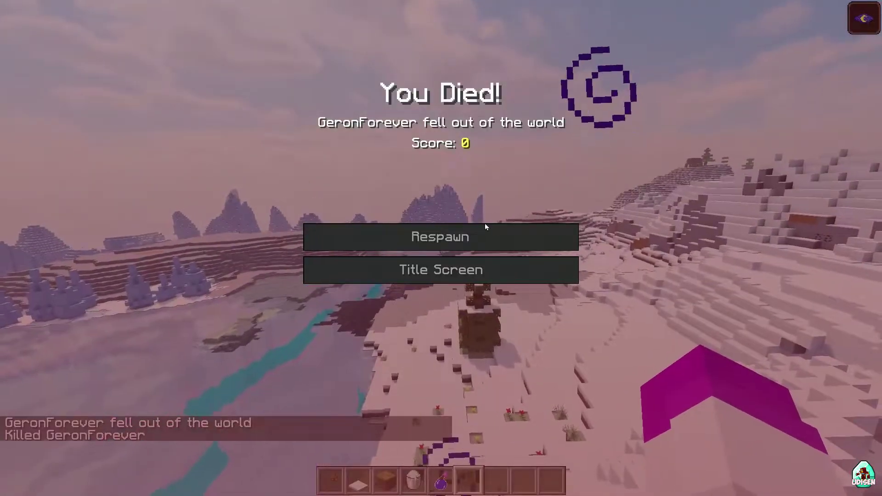
click(484, 232)
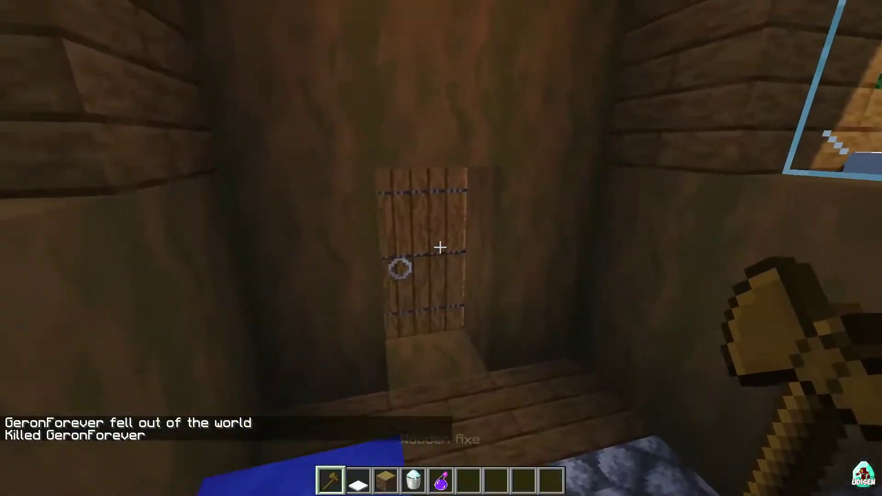
key(w)
right_click(440, 247)
Hold the Dirt Path block and walk past the spruce onto the snowfield above the village
key(w)
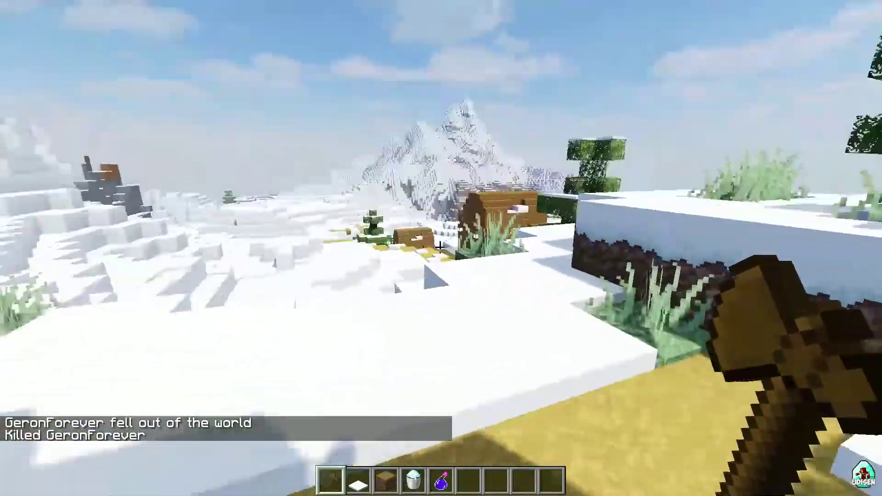
key(3)
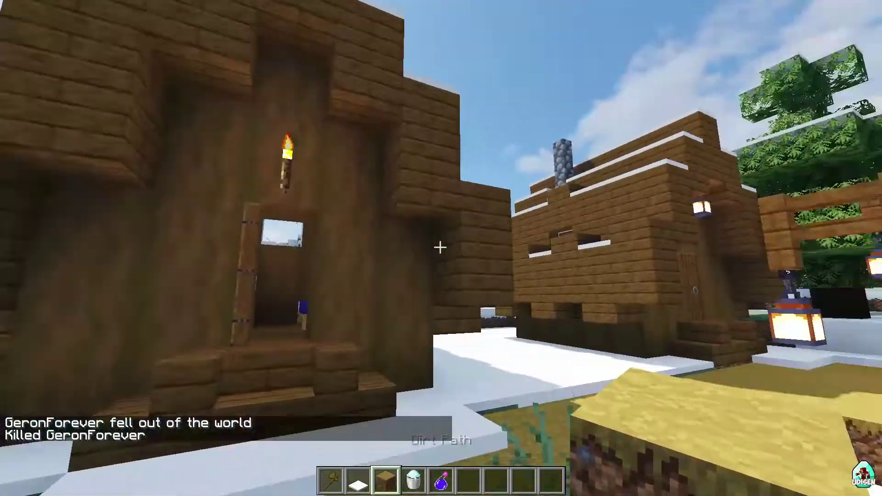
key(w)
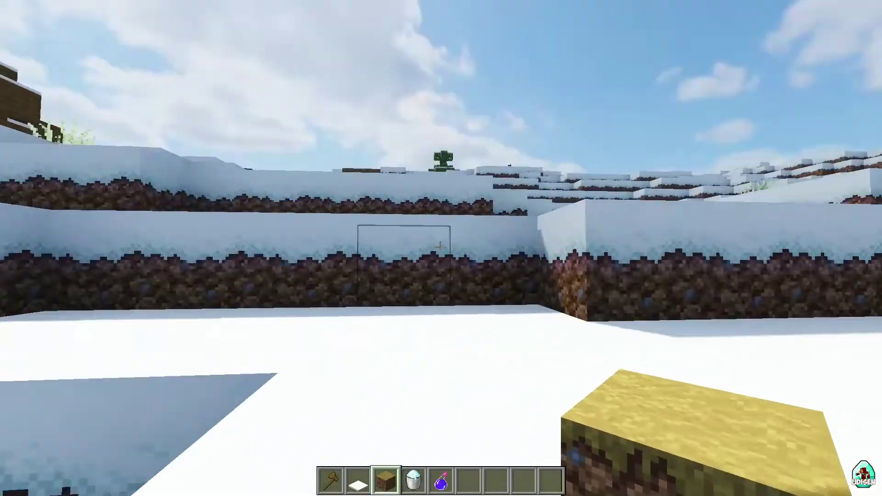
key(w)
key(space)
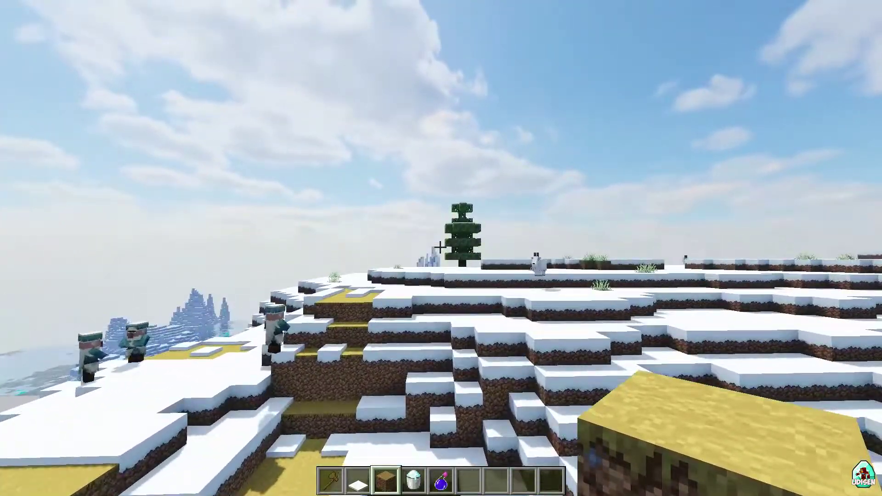
key(w)
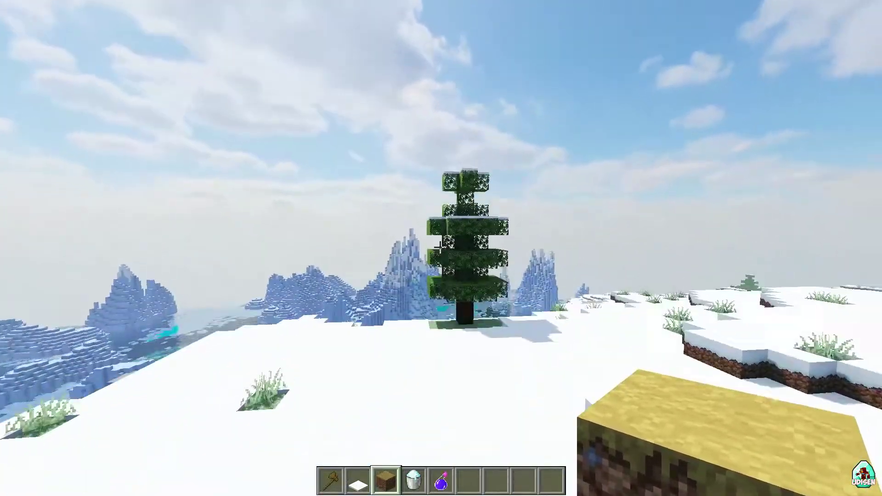
key(w)
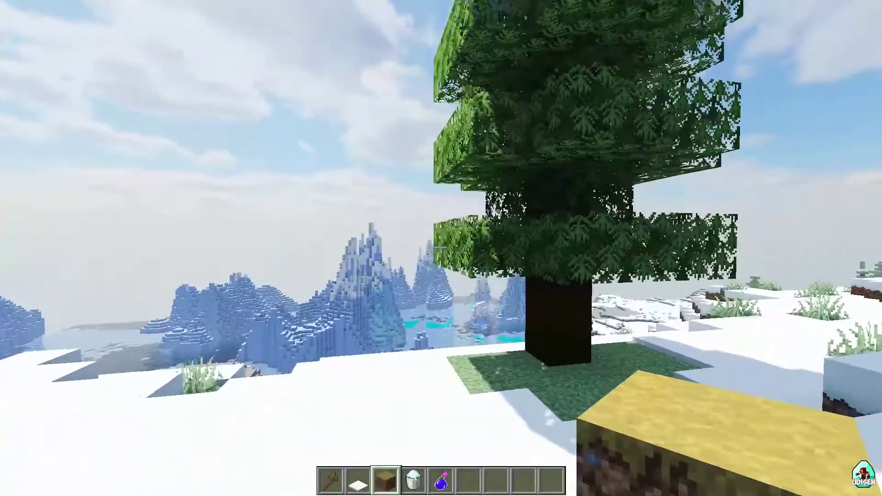
key(w)
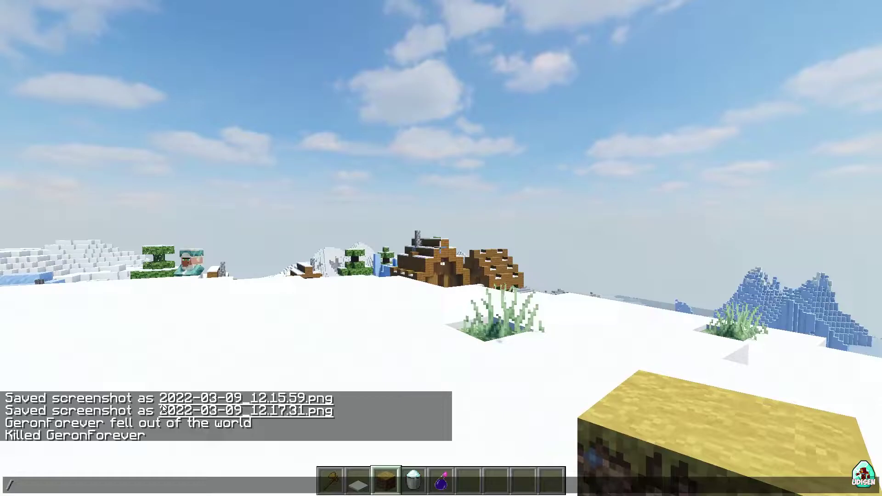
Fix the chat command and run /time set night
key(BackSpace)
key(BackSpace)
text(time set night)
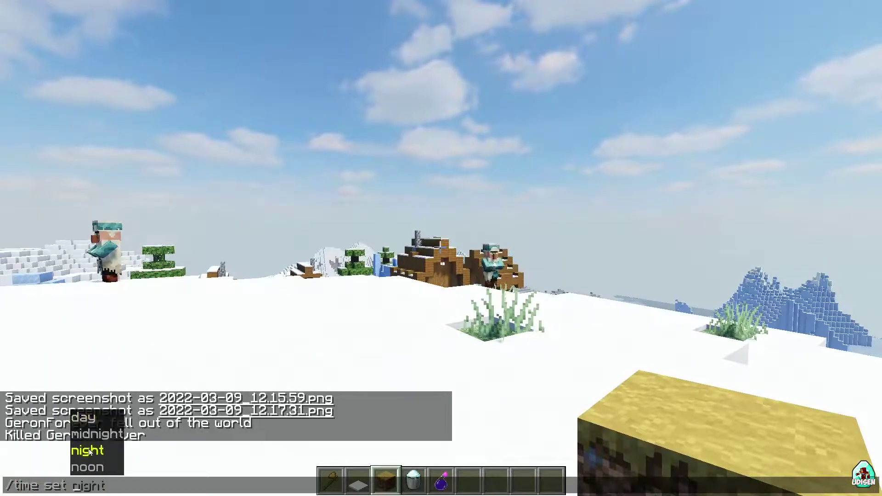
key(Return)
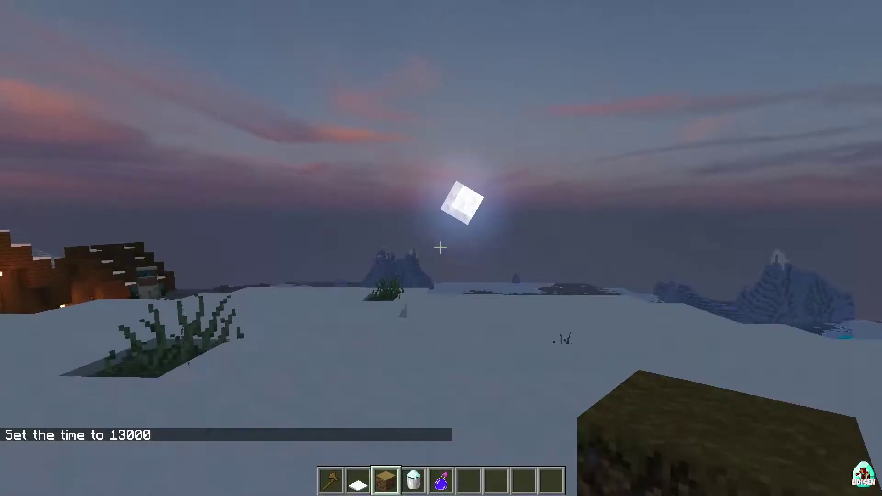
Fly along the village path to a lantern-lit house and walk in to the sleeping villager
key(w)
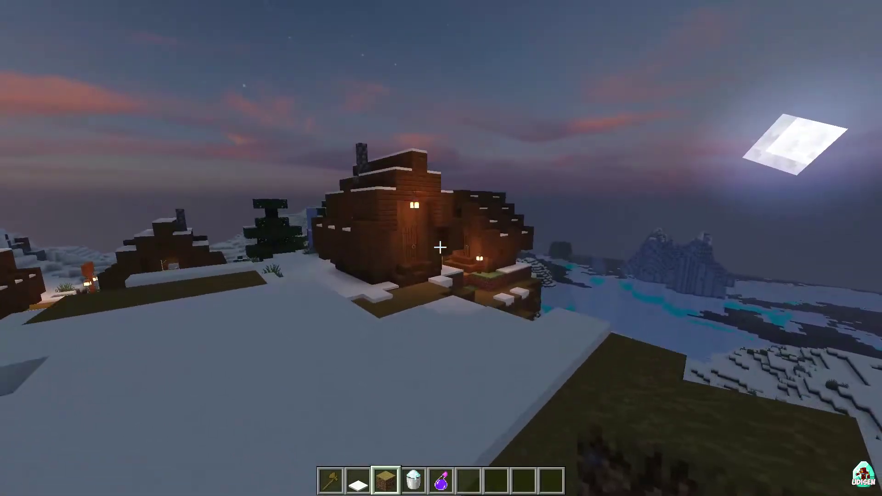
key(w)
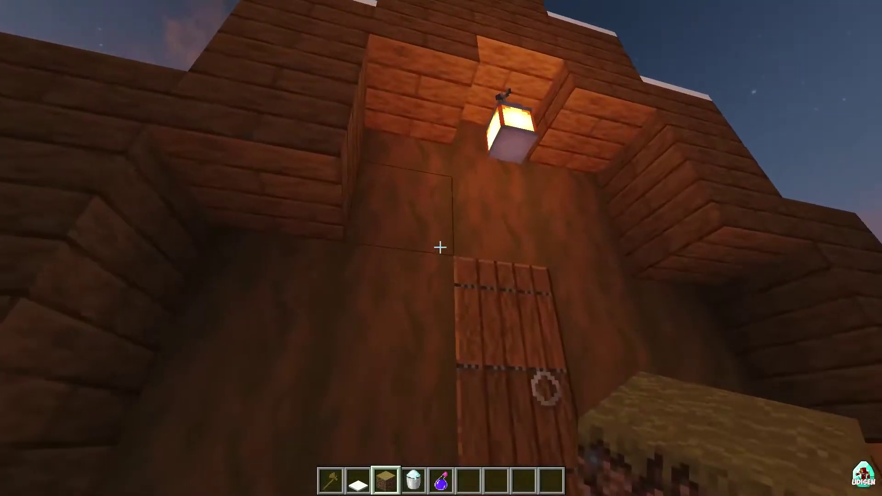
key(w)
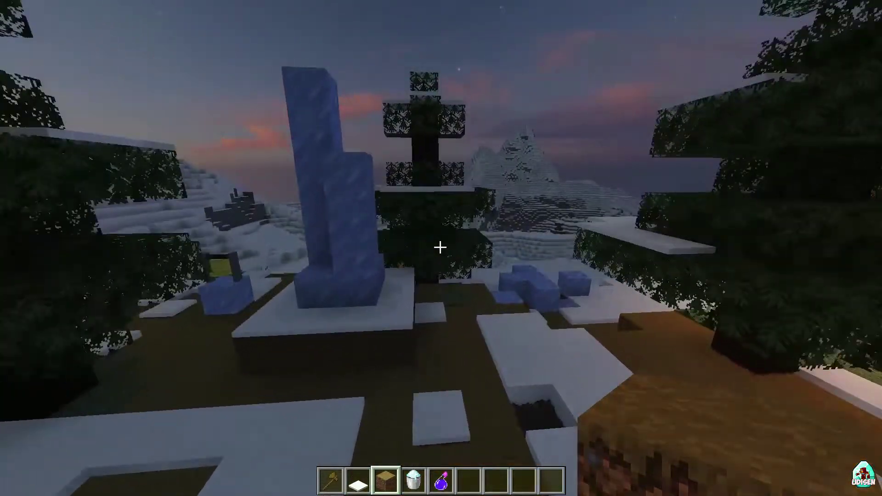
key(w)
key(w)
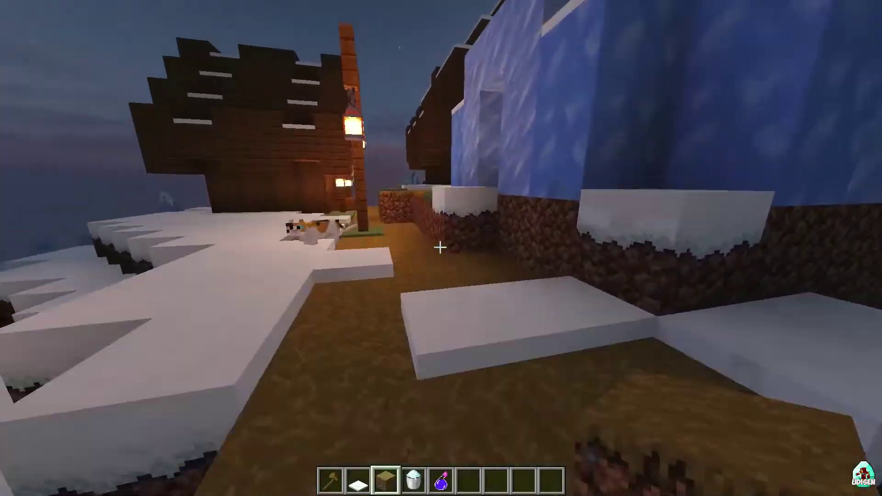
key(w)
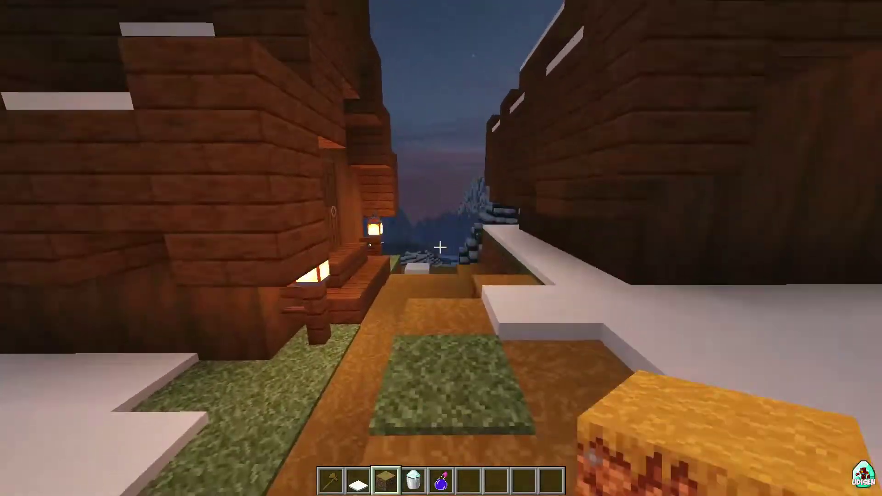
key(s)
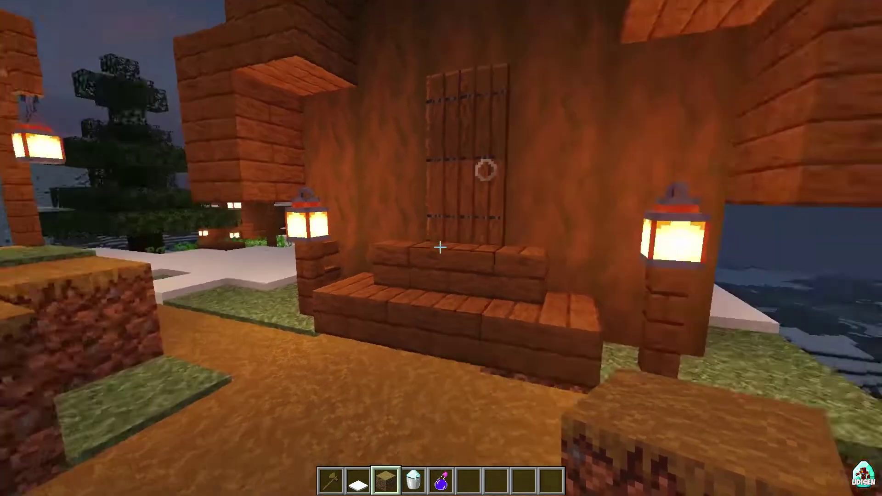
key(w)
right_click(440, 247)
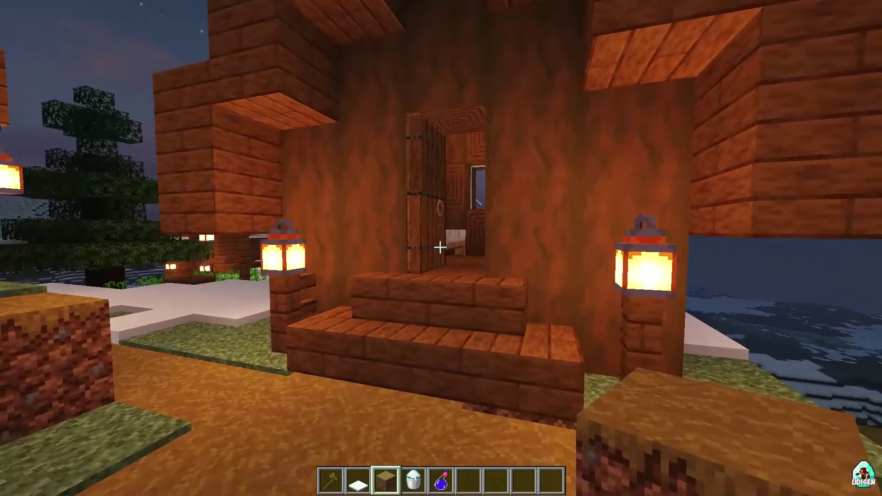
key(w)
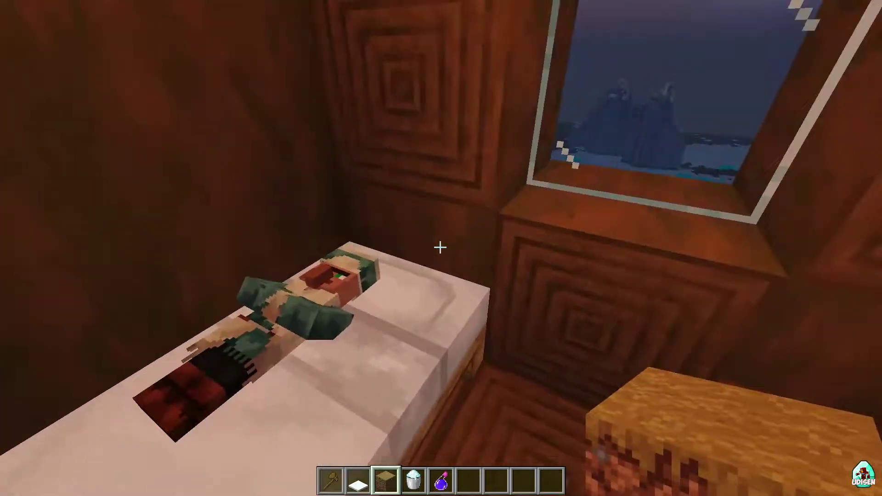